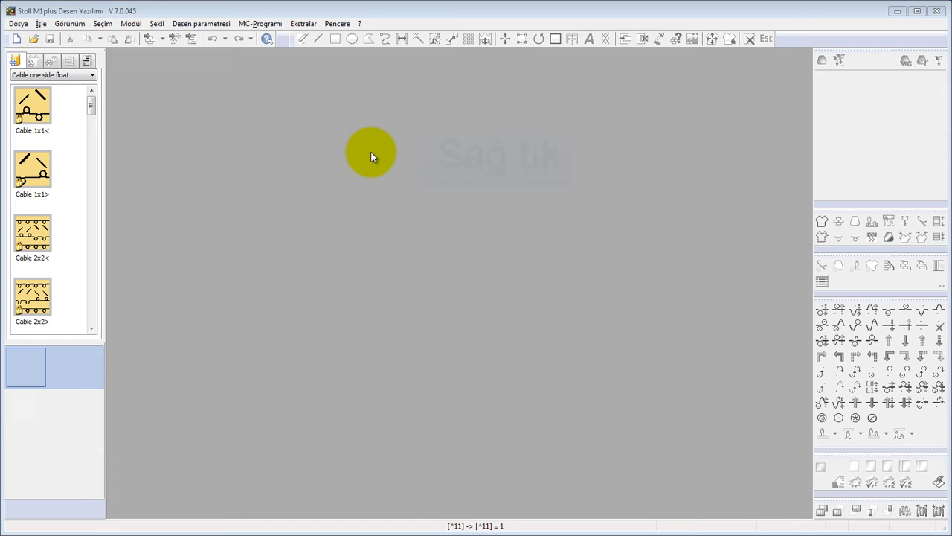
Create a new 20 x 20 design-mode pattern with the default settings and front stitch with transfer as the base.
right_click(370, 154)
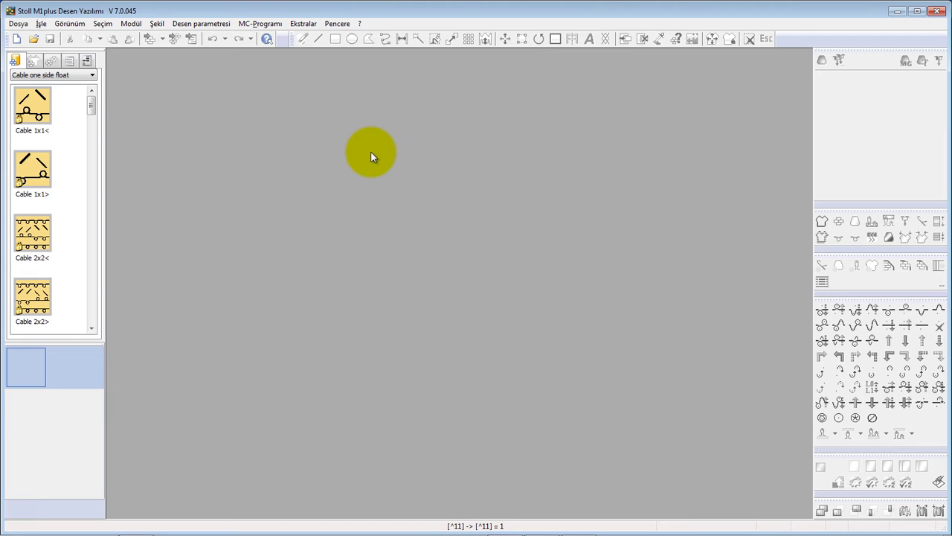
left_click(371, 156)
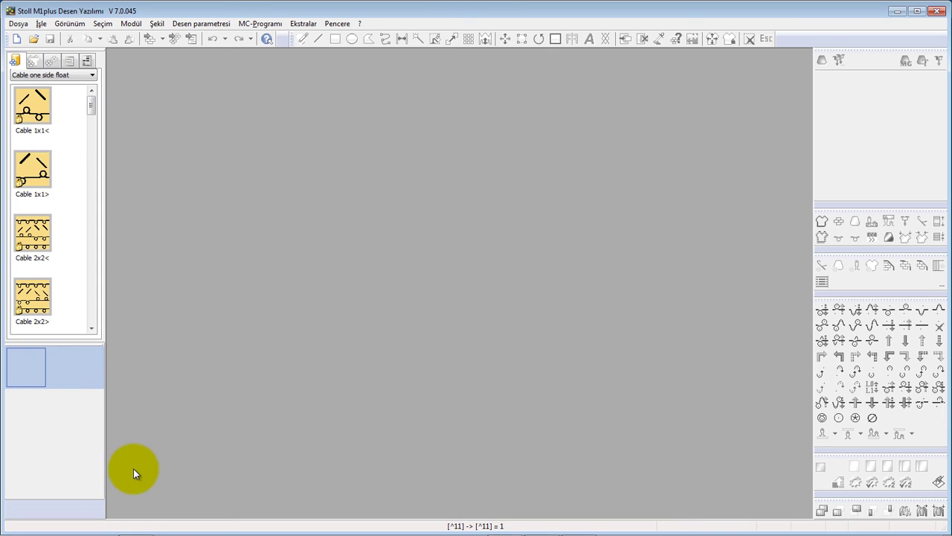
key("ctrl+n")
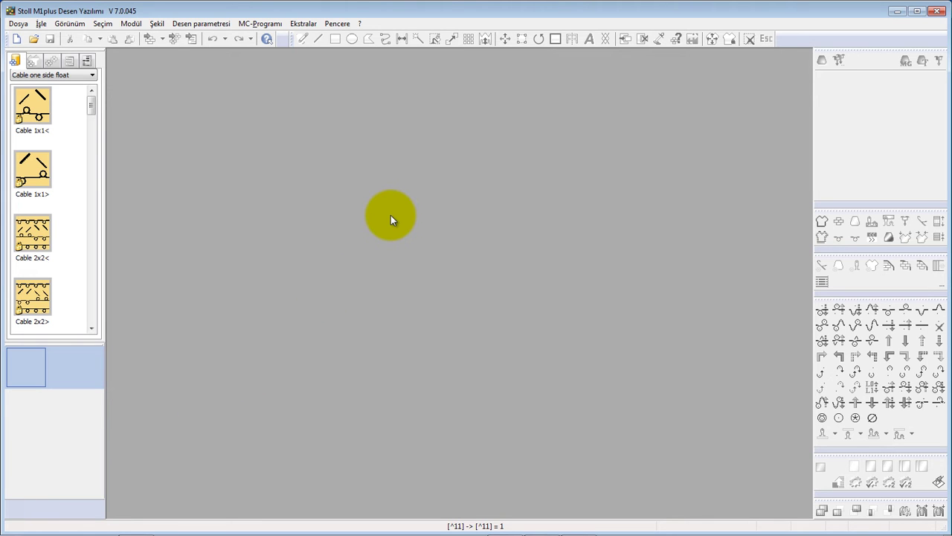
left_click(17, 39)
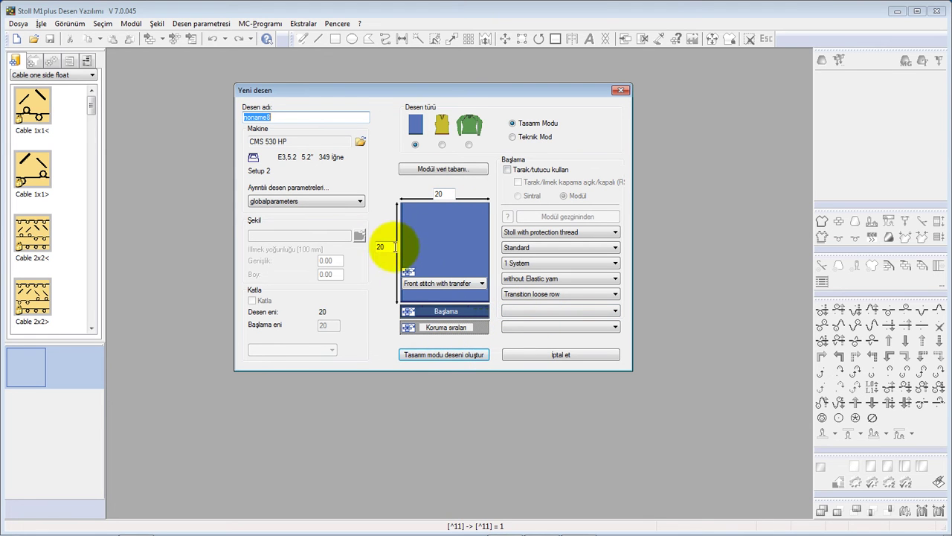
left_click(436, 354)
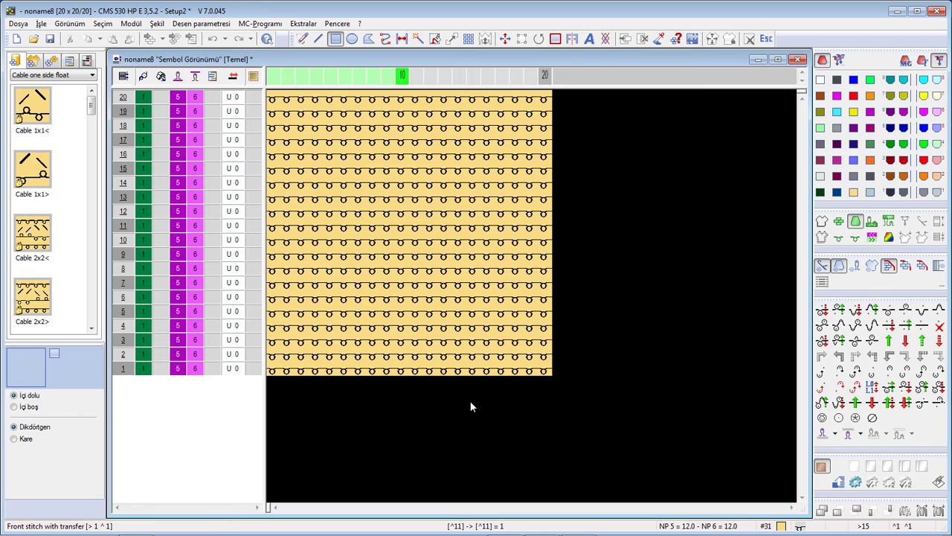
Fill needle columns 11 to 20 over the full pattern height with blue background colour #23.
left_click(853, 160)
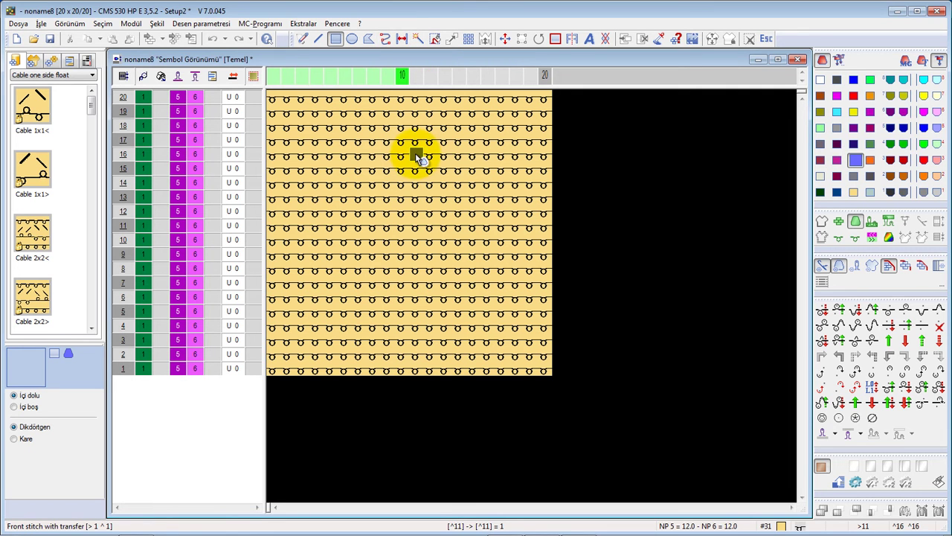
key("l")
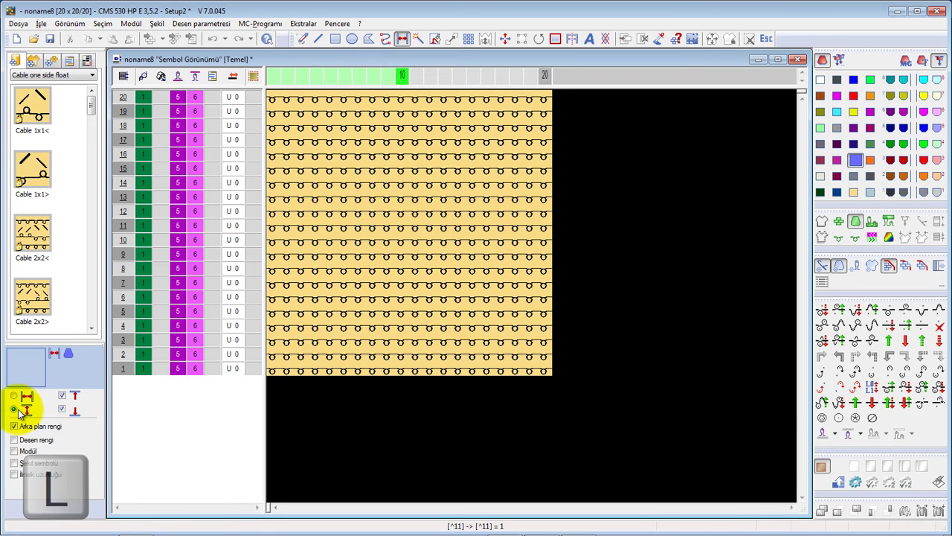
mouse_move(415, 241)
left_mouse_down()
mouse_move(543, 239)
mouse_move(588, 226)
left_mouse_up()
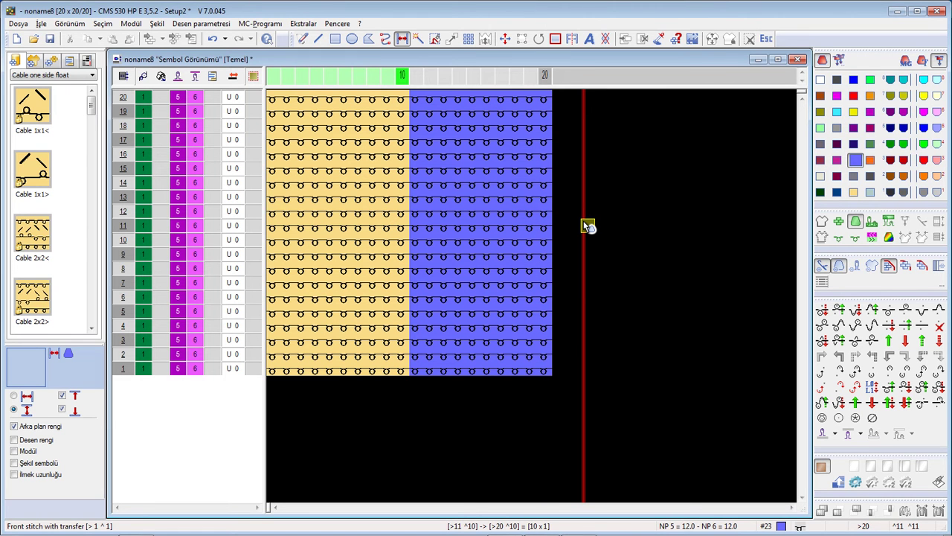
key("Escape")
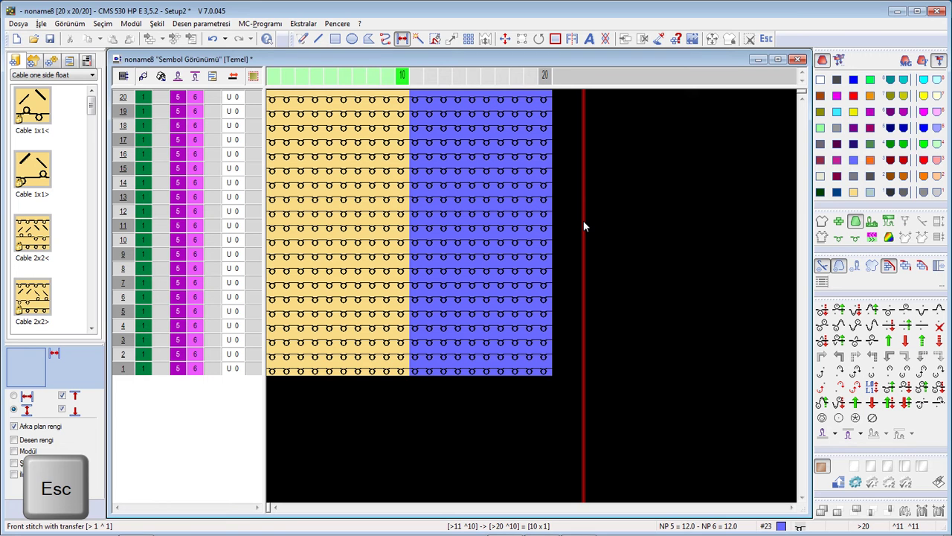
Select pattern rows 1 and 2 and generate a colour arrangement module for them, accepting its default properties.
left_click(253, 368)
left_click_drag(253, 370, 253, 358)
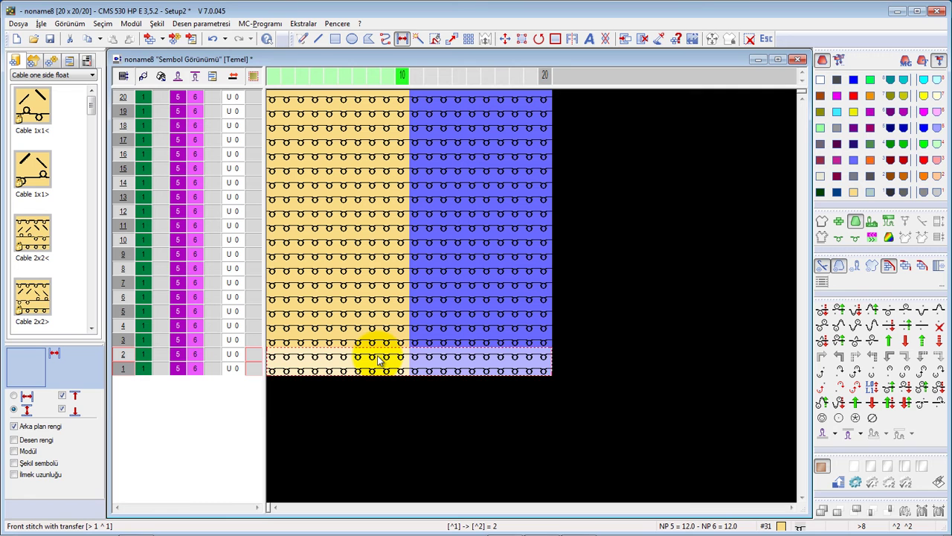
left_click(192, 39)
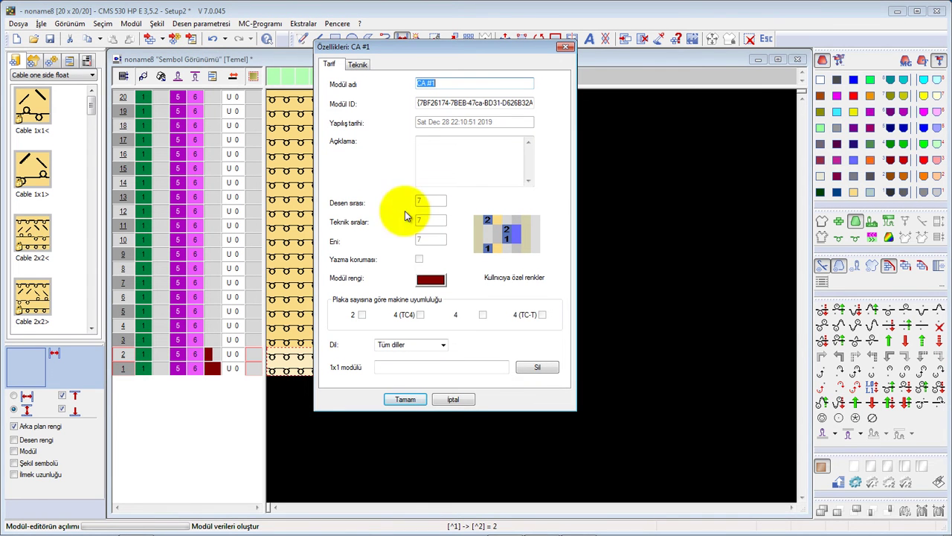
left_click(403, 399)
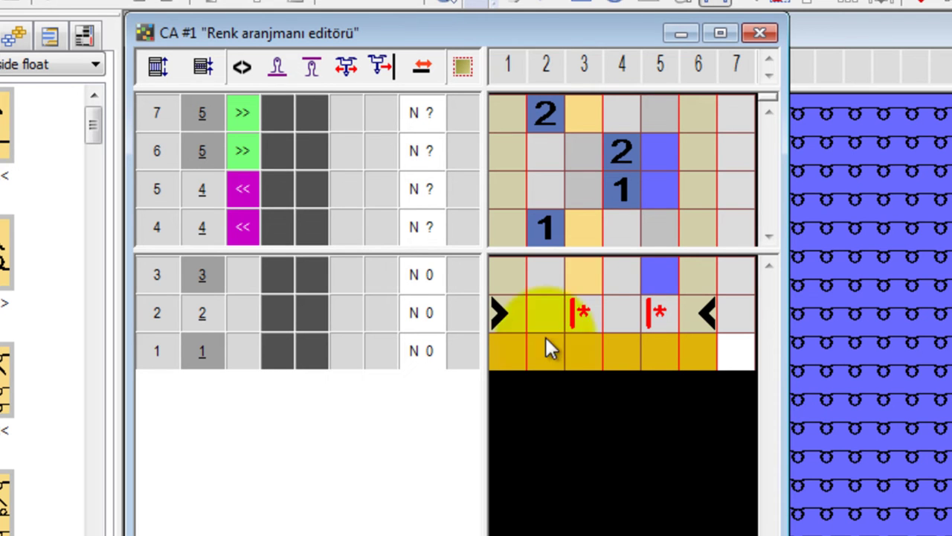
left_click_drag(279, 265, 670, 485)
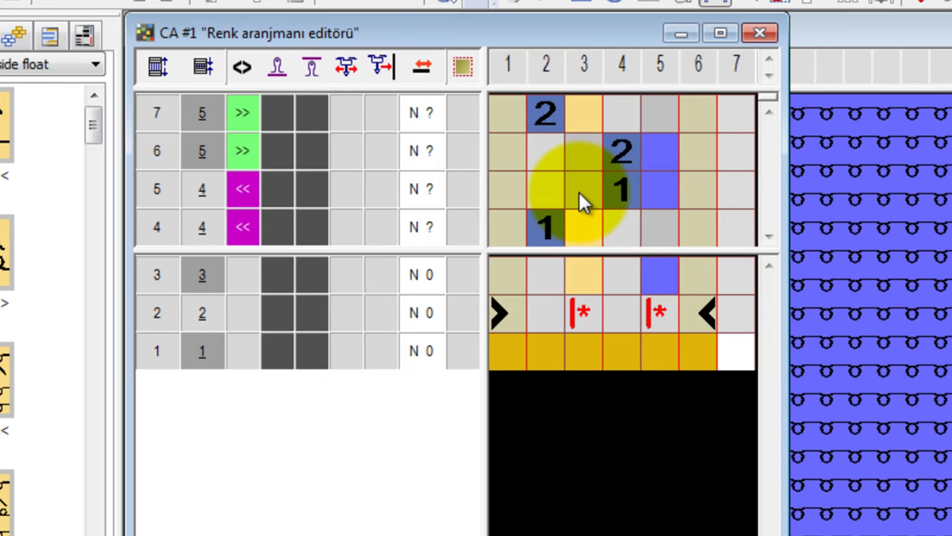
left_click(674, 290)
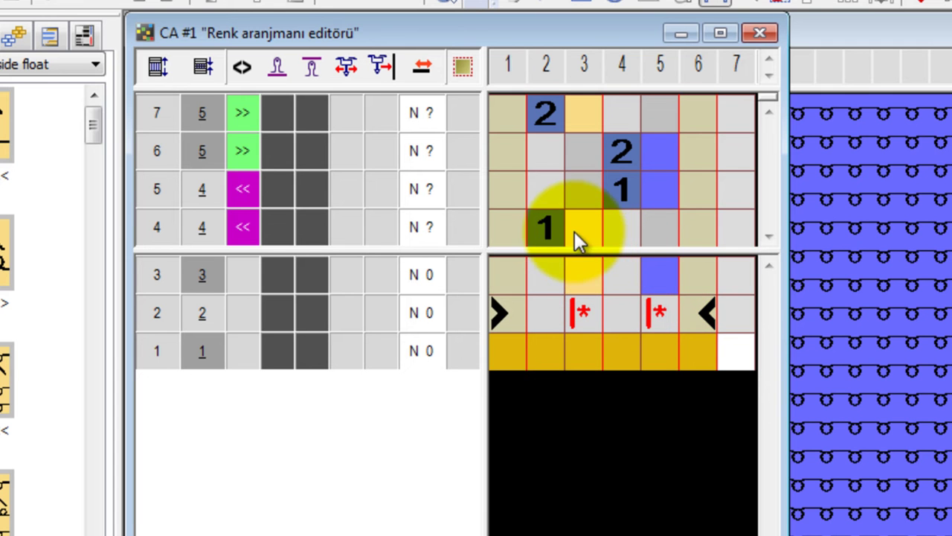
left_click(547, 222)
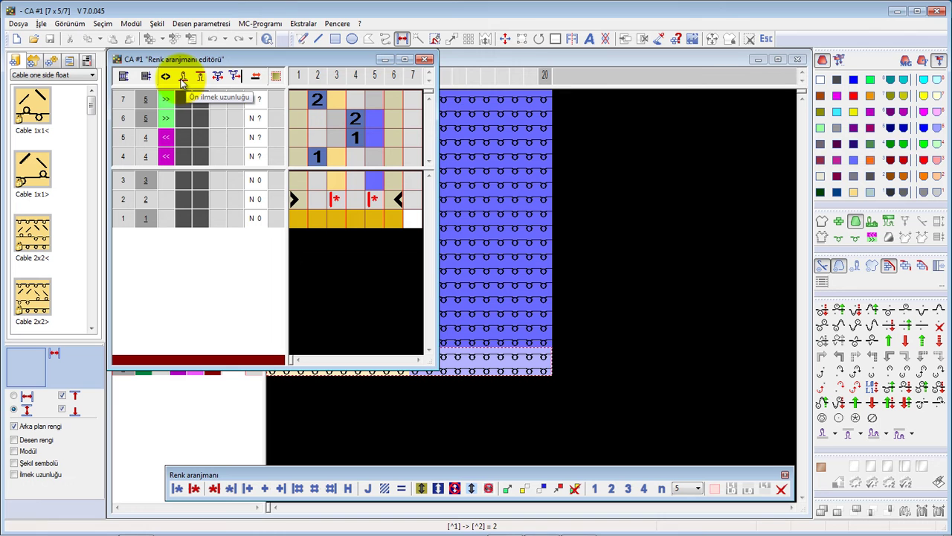
right_click(183, 82)
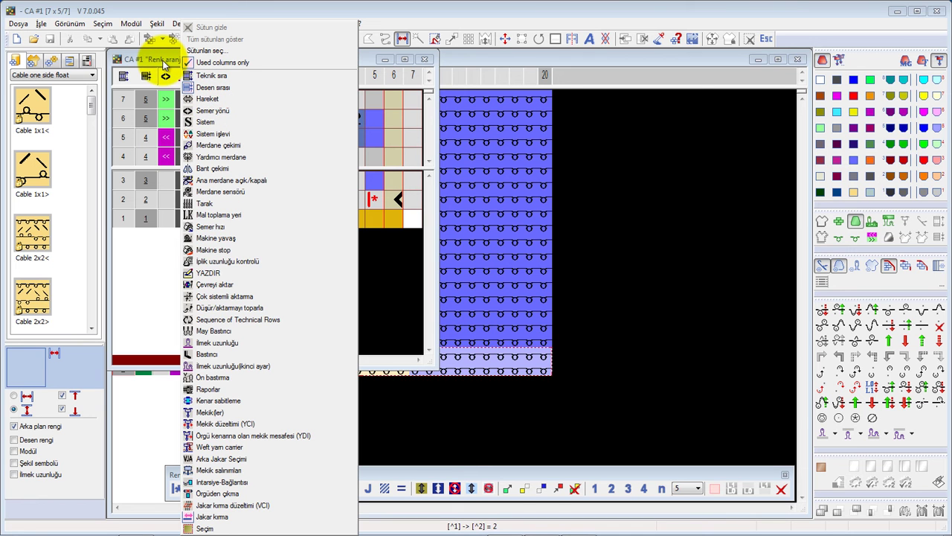
left_click(165, 64)
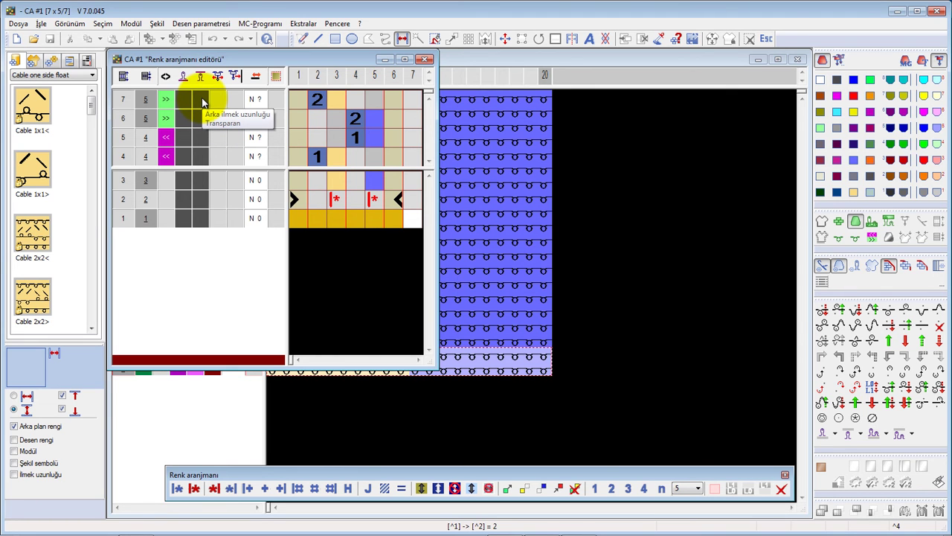
right_click(187, 77)
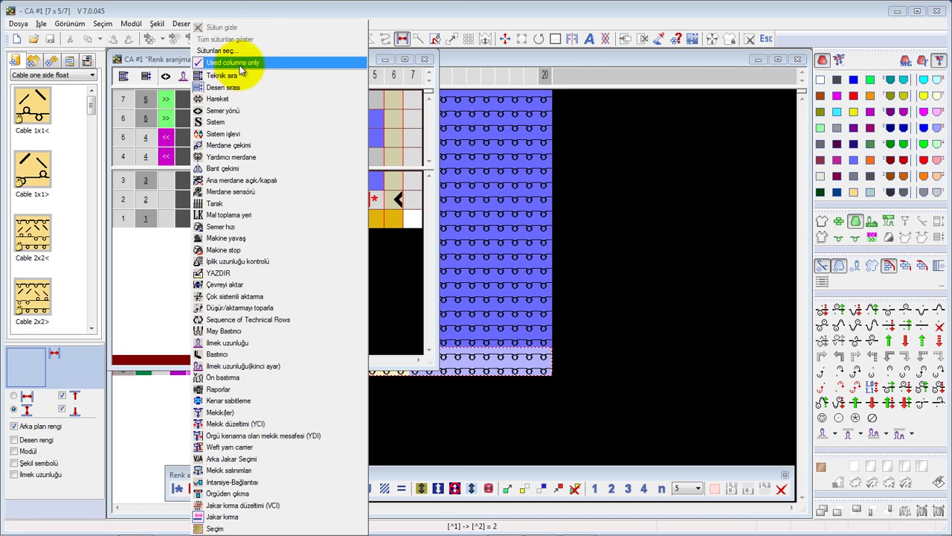
left_click(170, 62)
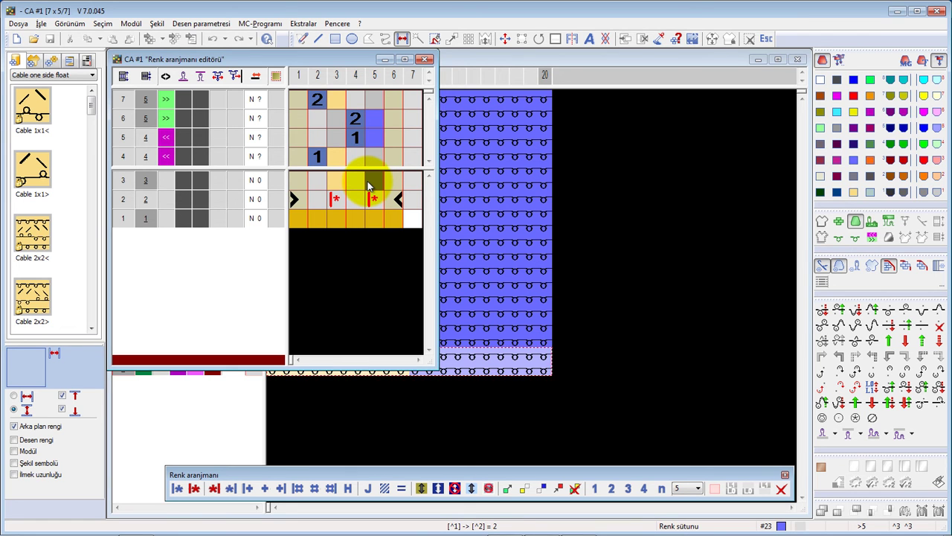
left_click(839, 309)
left_click(337, 156)
key("ctrl+z")
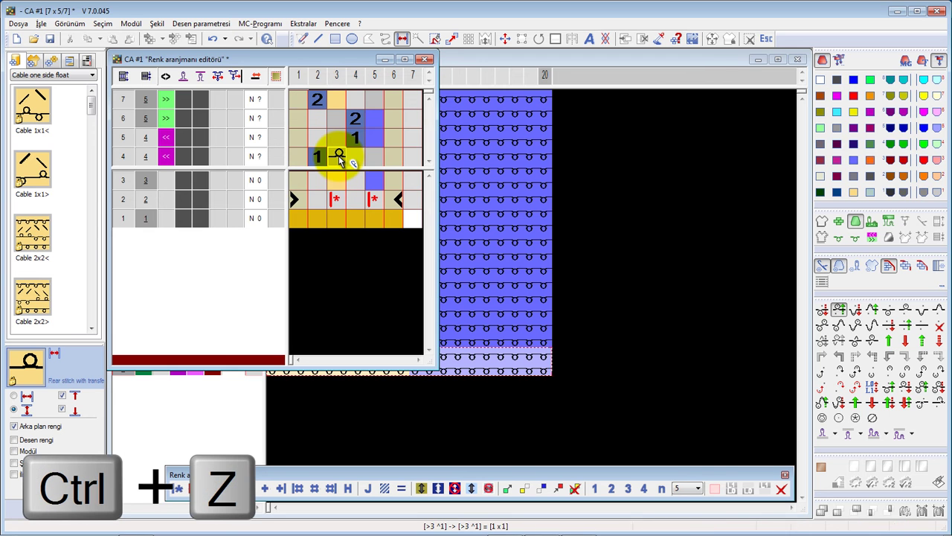
key("ctrl+z")
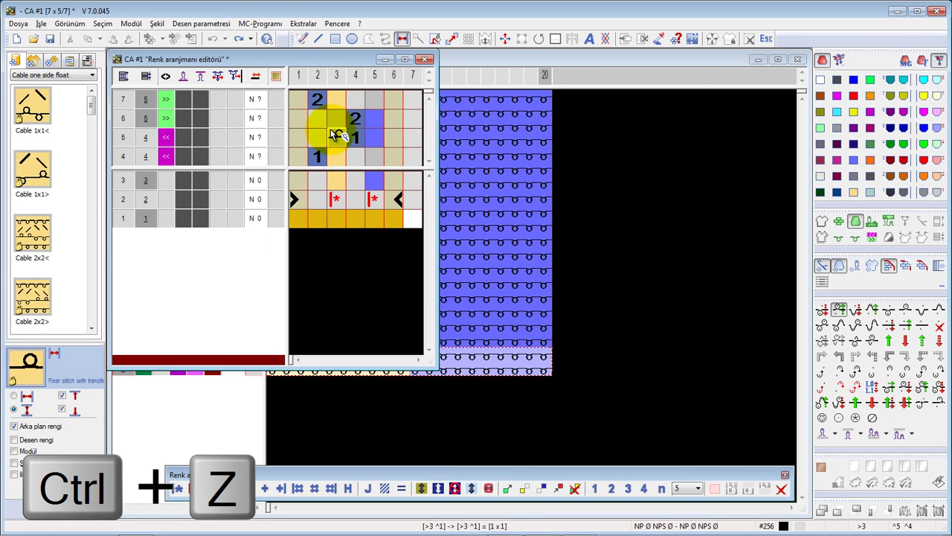
With the rectangle tool, place rear stitch with transfer at column 3, row 4 and front stitch with transfer at column 3, row 7.
key("n")
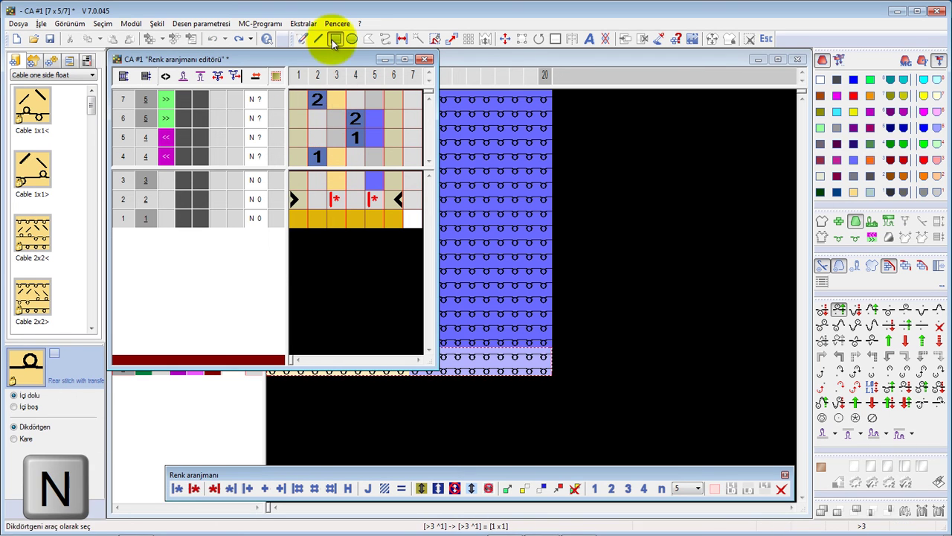
left_click(338, 156)
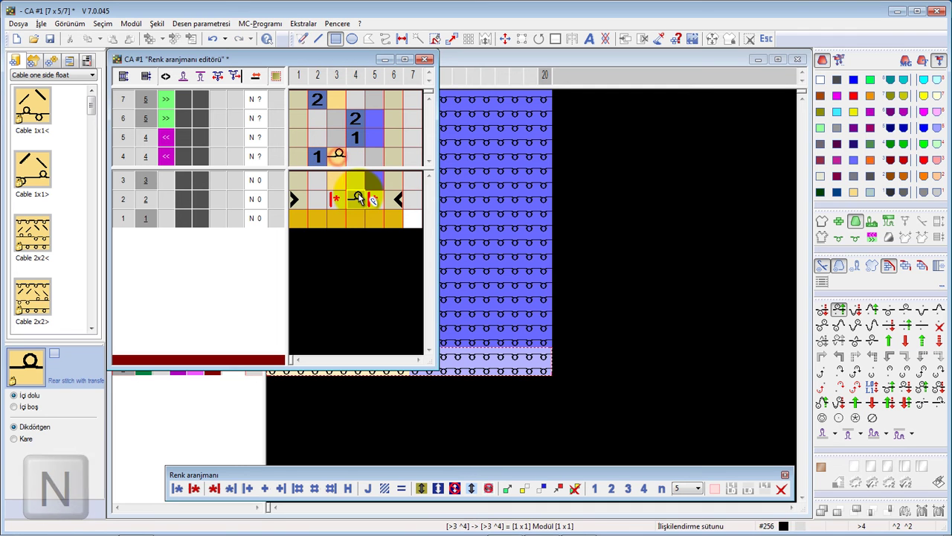
left_click(822, 310)
left_click(335, 101)
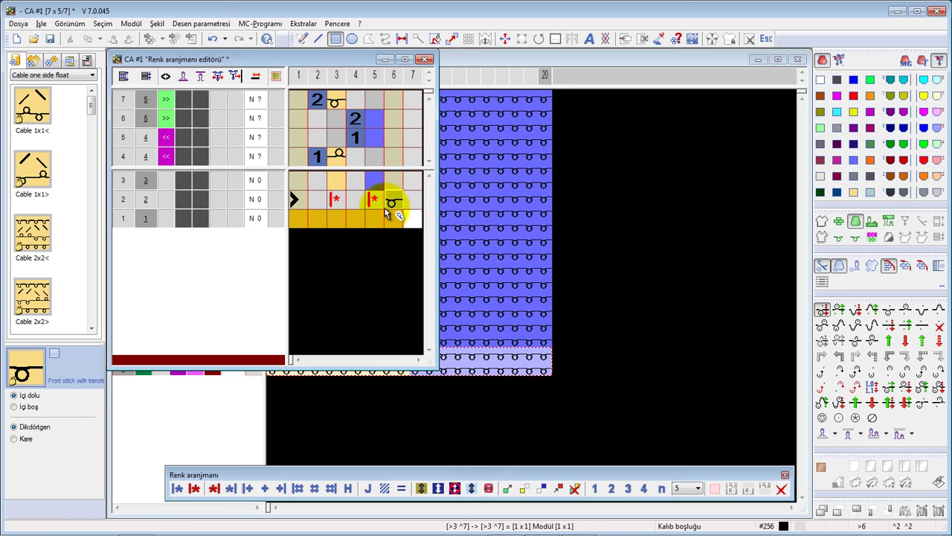
Delete rows 5 and 6 of the colour arrangement and fill column 5 of rows 4 and 5 with colour #31.
key("Escape")
left_click_drag(275, 142, 275, 125)
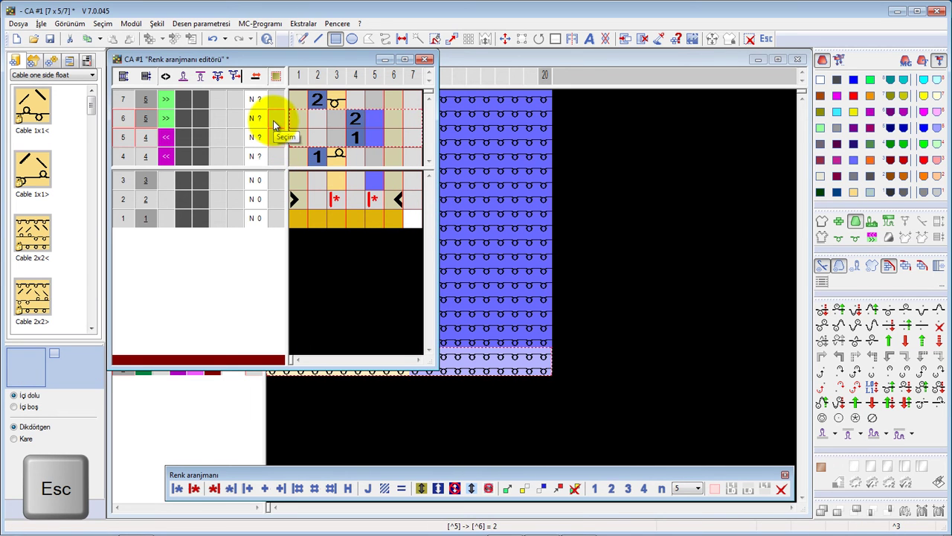
key("Delete")
key("Escape")
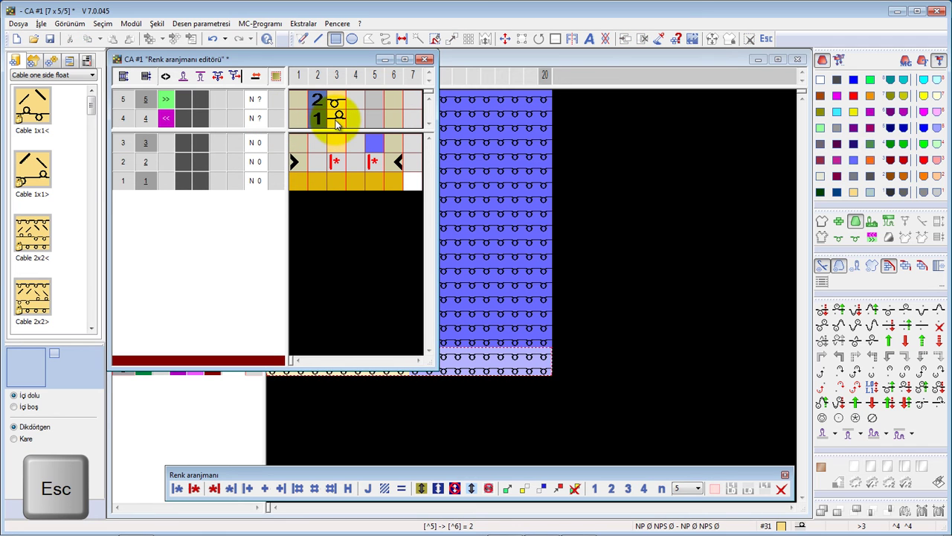
key("F6")
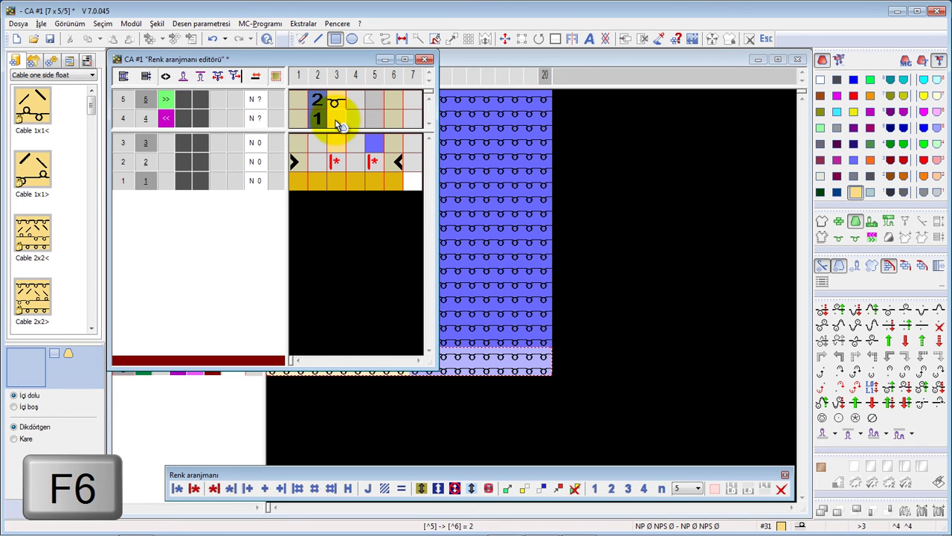
left_click(374, 105)
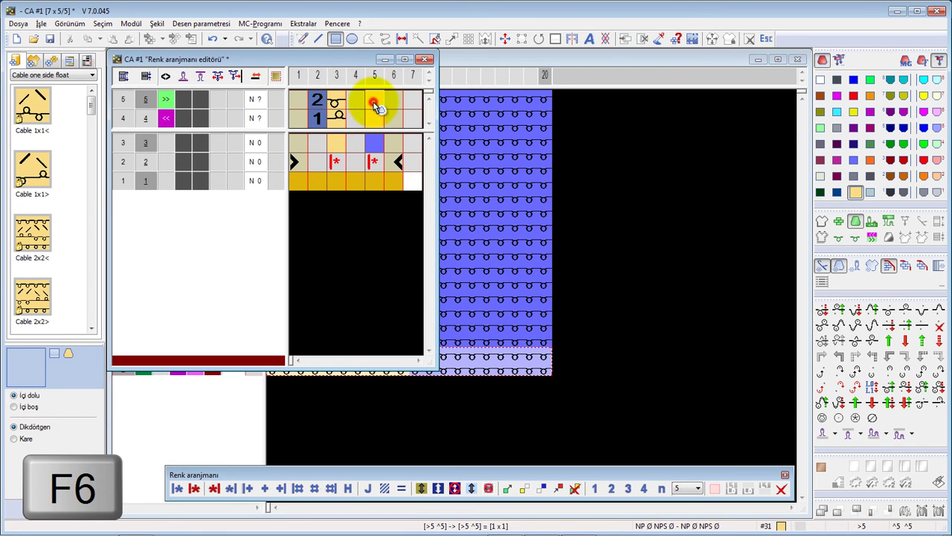
Copy association numbers 1 and 2 from column 2 into column 4 of rows 4 and 5, and close the editor accepting the changes.
key("F5")
left_click(317, 117)
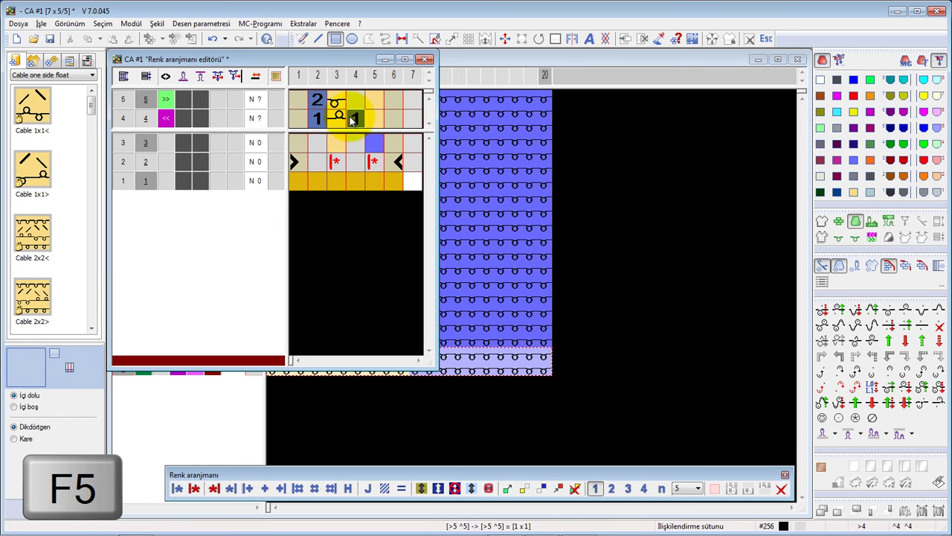
left_click(352, 121)
left_click(317, 100)
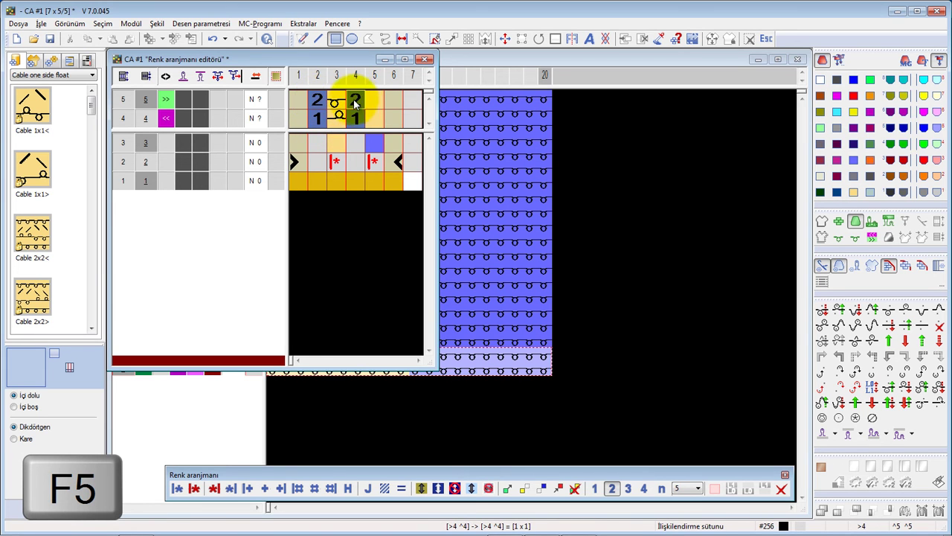
left_click(355, 100)
key("Escape")
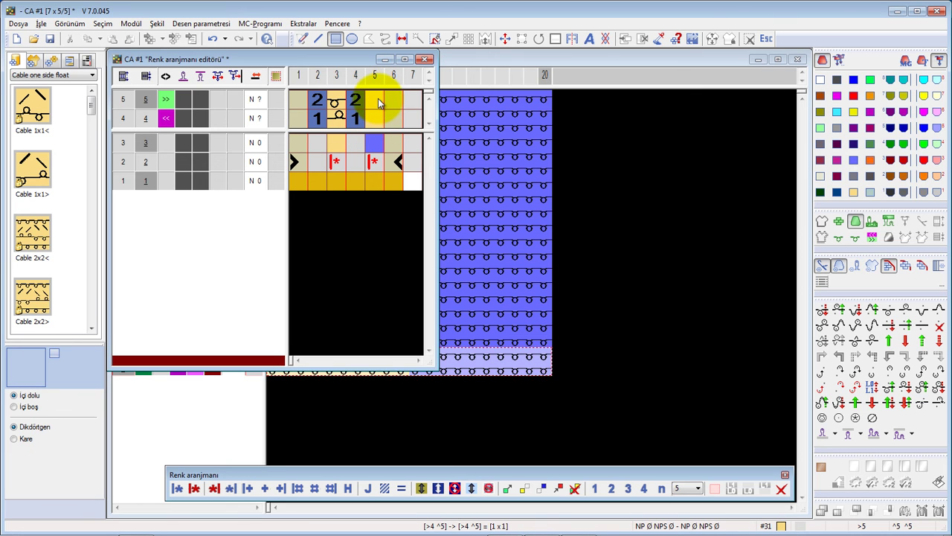
left_click(425, 60)
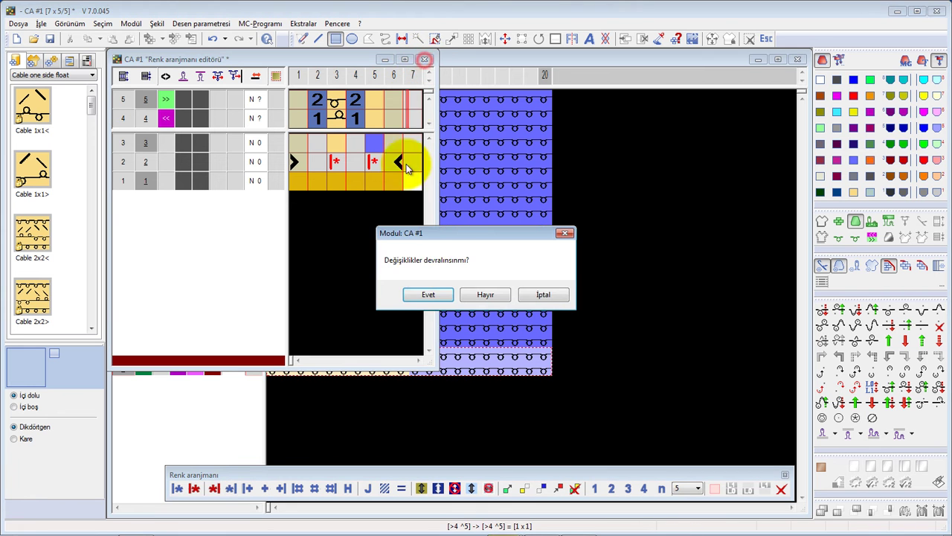
left_click(425, 294)
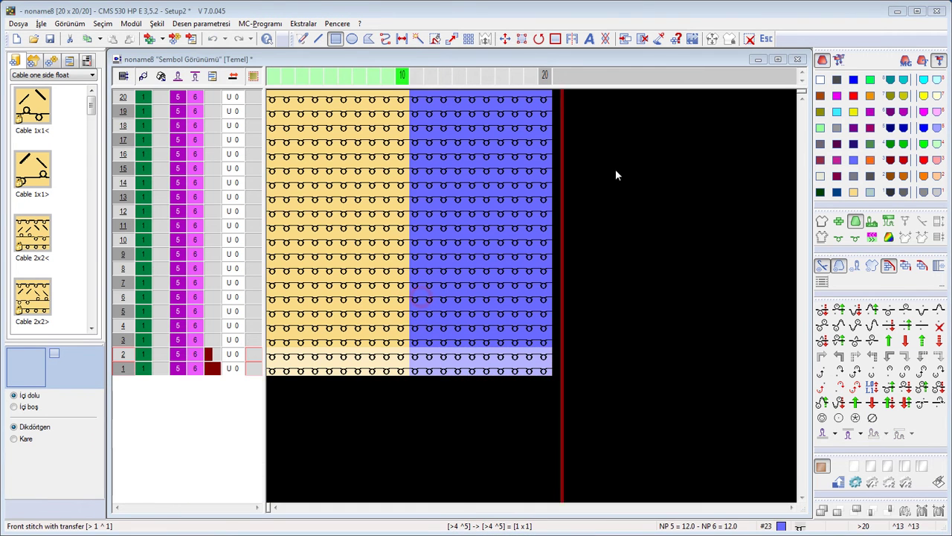
In the blue area, draw a 5 x 6 block of rear stitch with transfer and a 7 x 6 block of front stitch - rear stitch above it.
left_click(838, 311)
left_click_drag(456, 337, 515, 269)
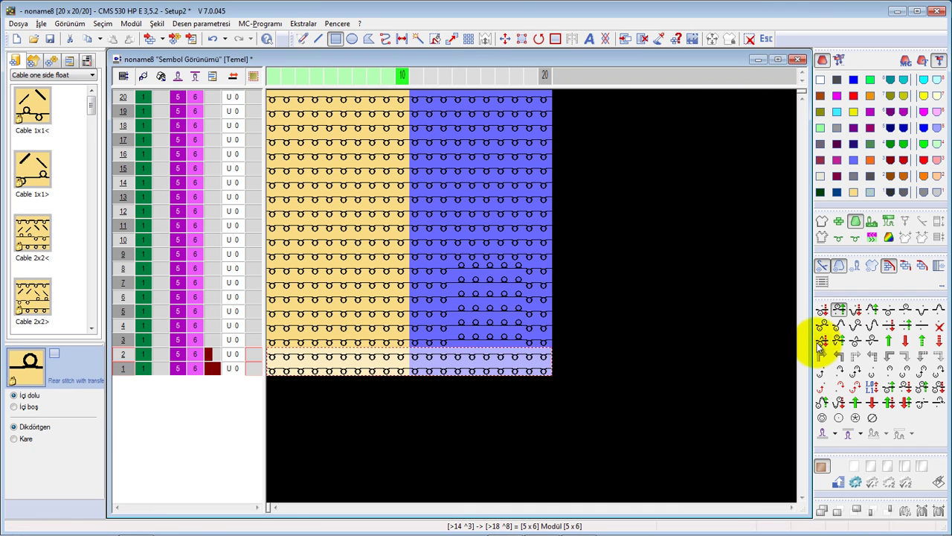
left_click(822, 325)
left_click_drag(432, 140, 516, 204)
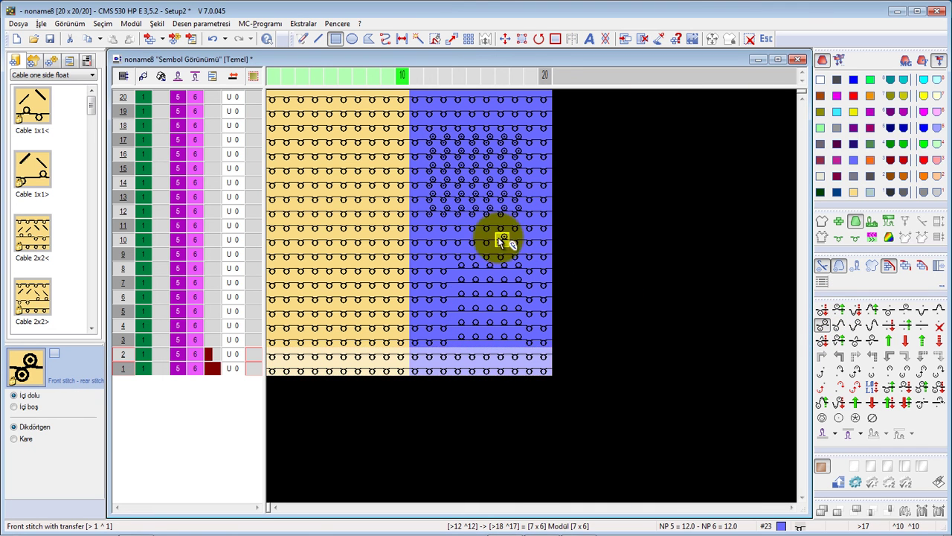
Clear the selection and apply colour arrangement module CA #1 to rows 3 to 5 of the colour arrangement control column.
key("ctrl+d")
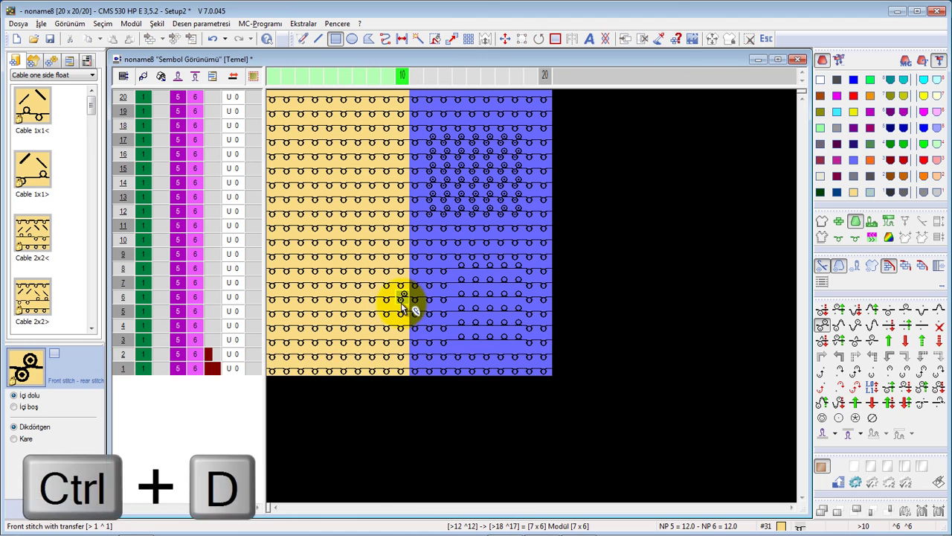
key("Escape")
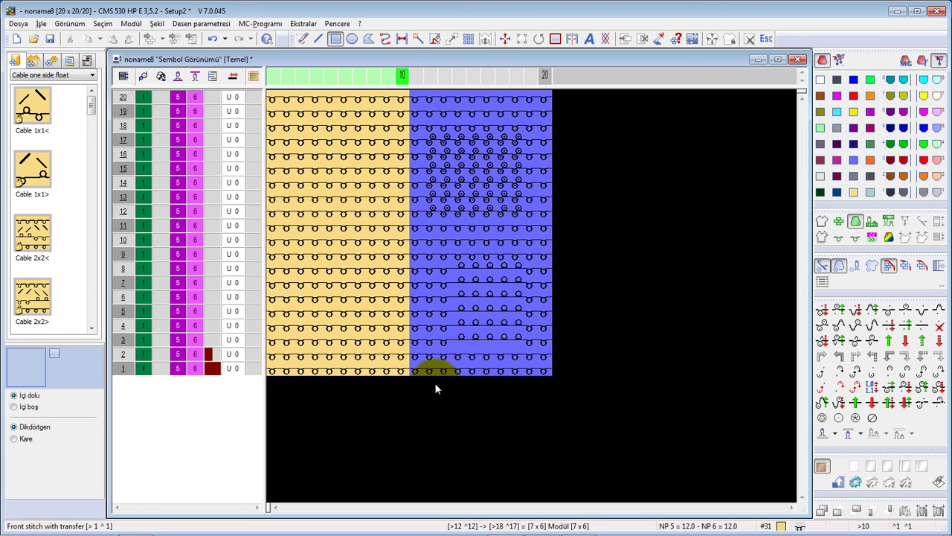
left_click(69, 61)
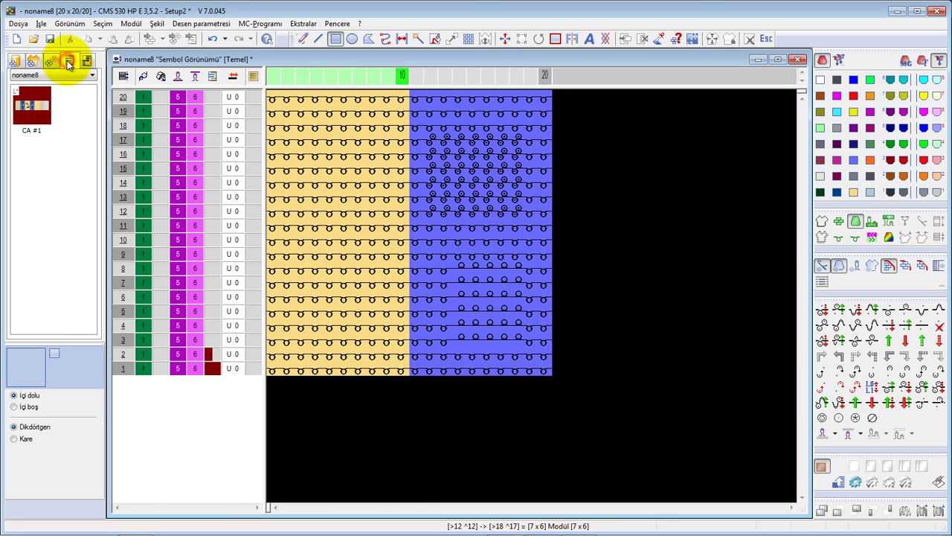
left_click(30, 117)
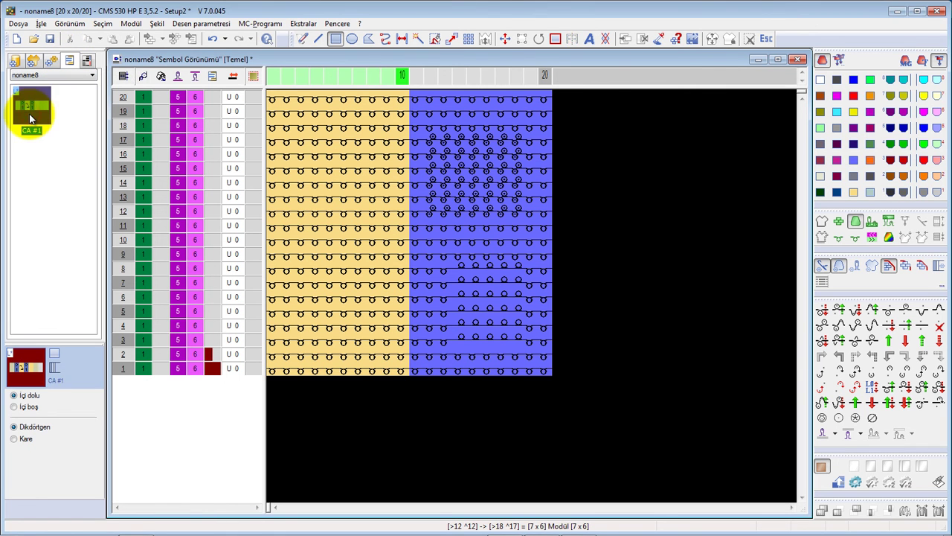
left_click_drag(30, 117, 141, 250)
left_click_drag(214, 343, 76, 256)
key("Escape")
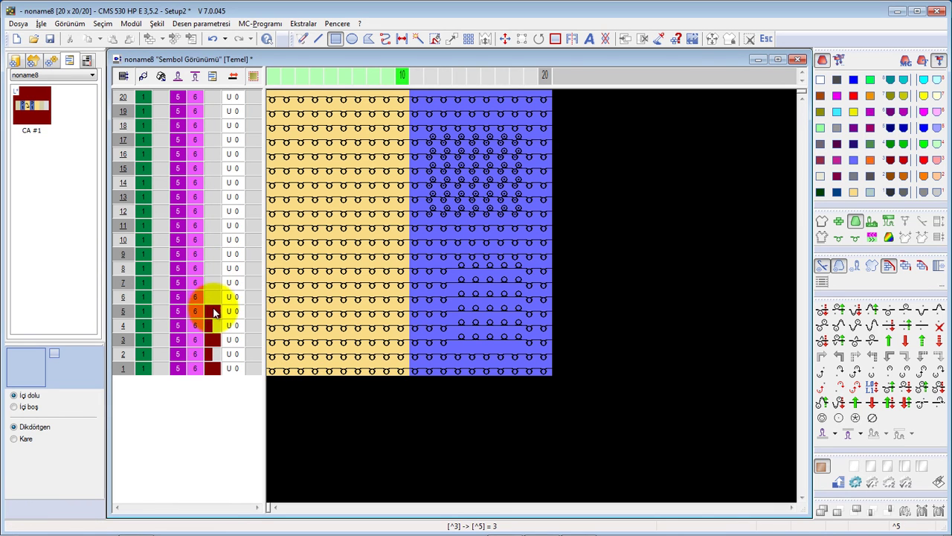
Apply CA #1 to rows 6 to 9 of the colour arrangement column and flood-fill the remaining rows up to 20 with it.
key("F6")
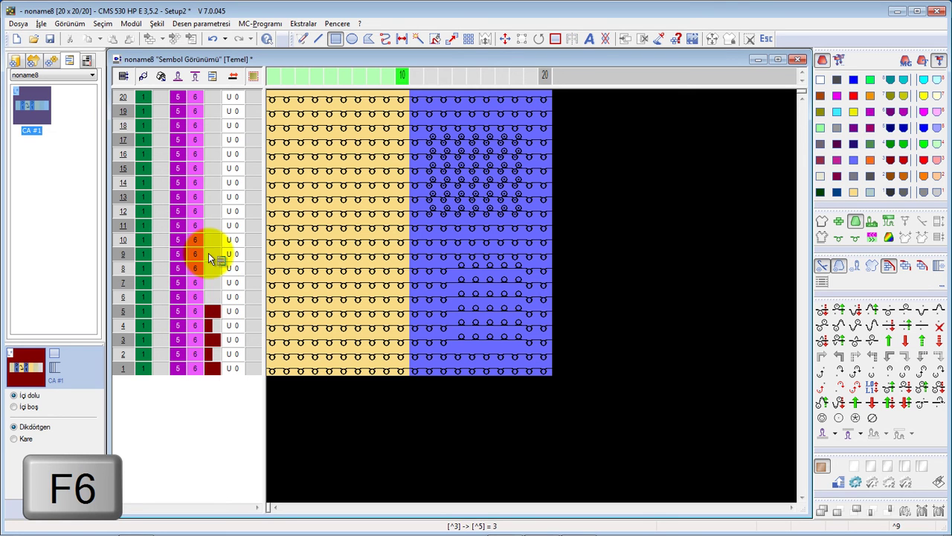
left_click_drag(212, 297, 211, 254)
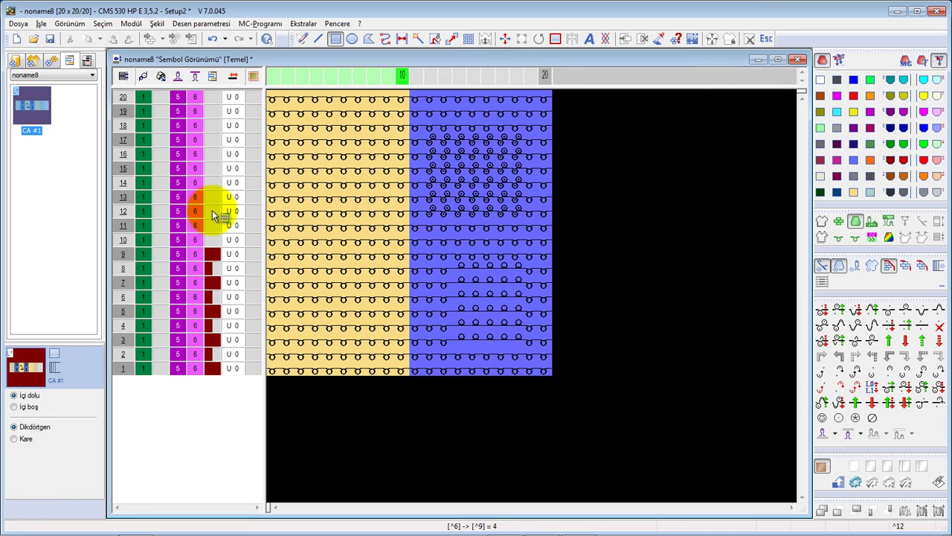
key("j")
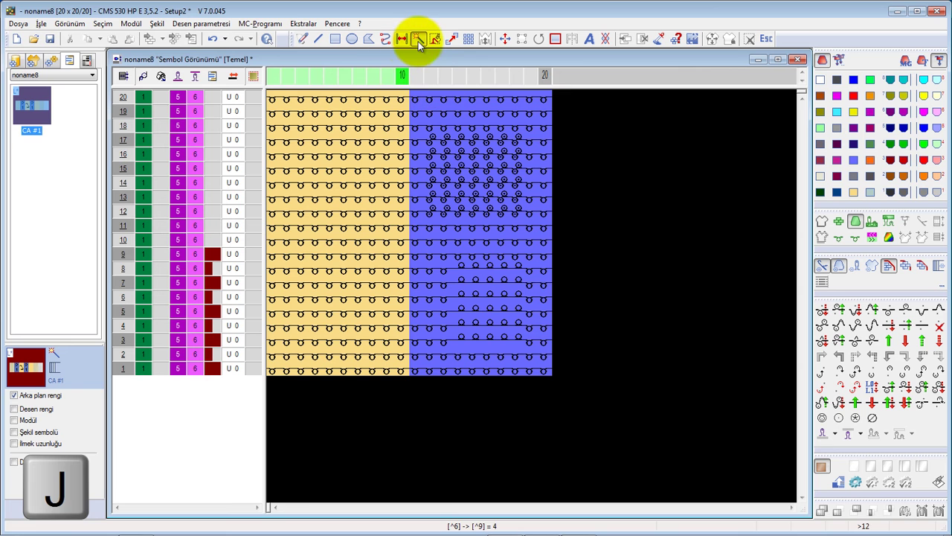
left_click(212, 189)
key("Escape")
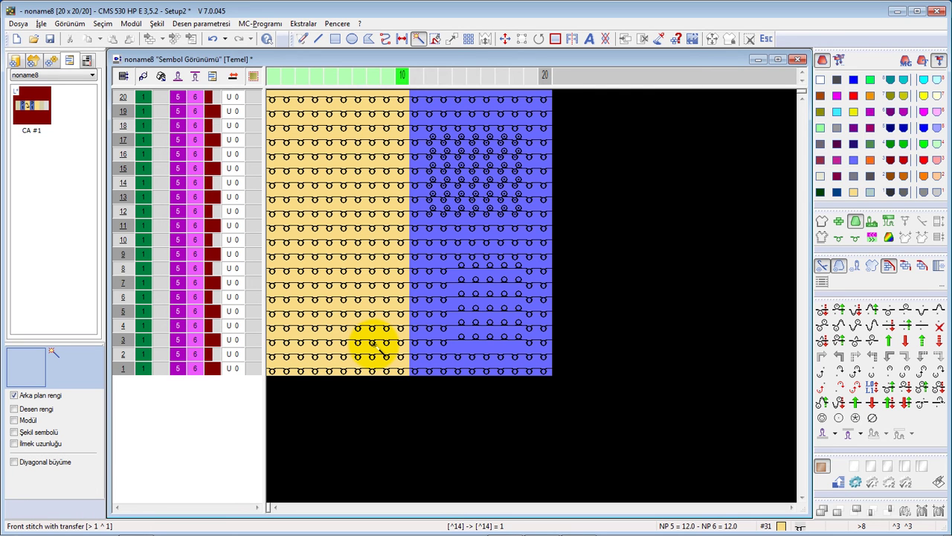
Expand the base pattern into its technical rows and show them from row 1 upward.
key("F9")
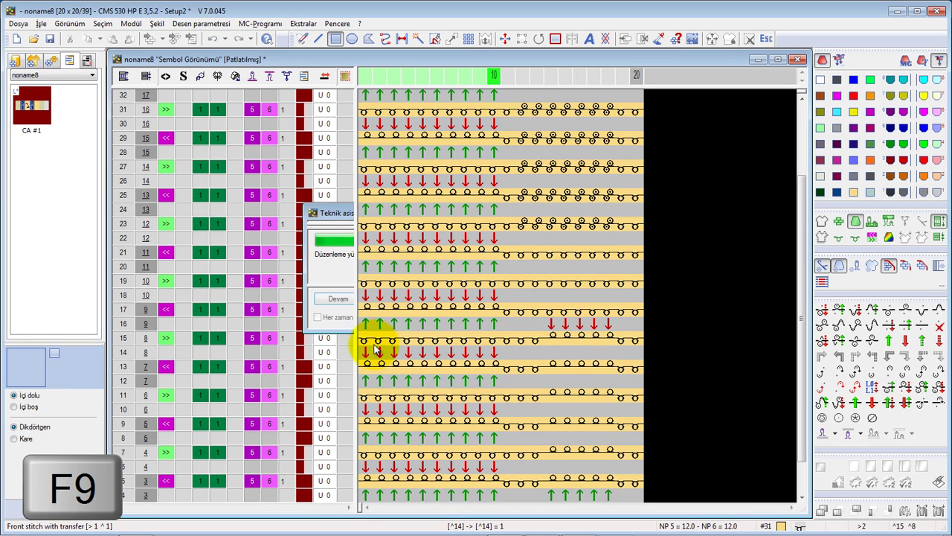
scroll(447, 342, "down", 1)
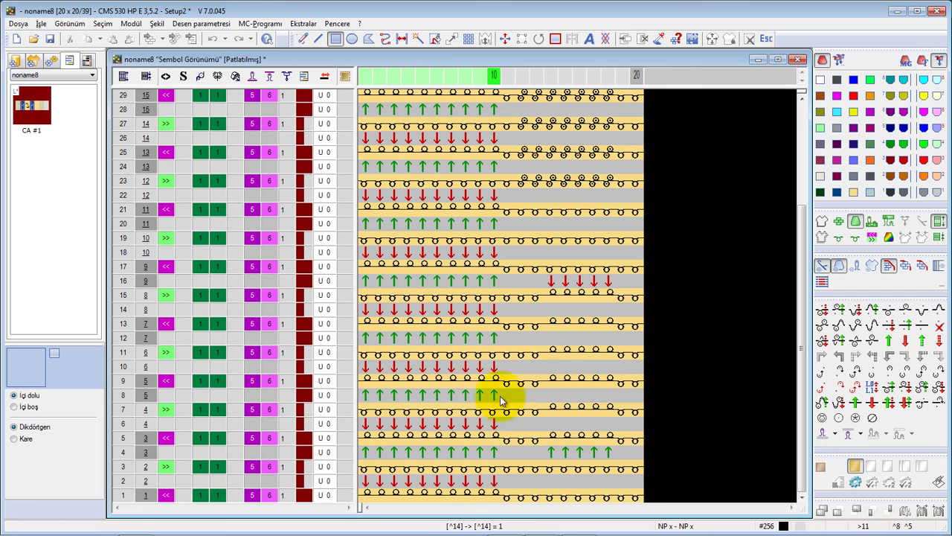
key("Escape")
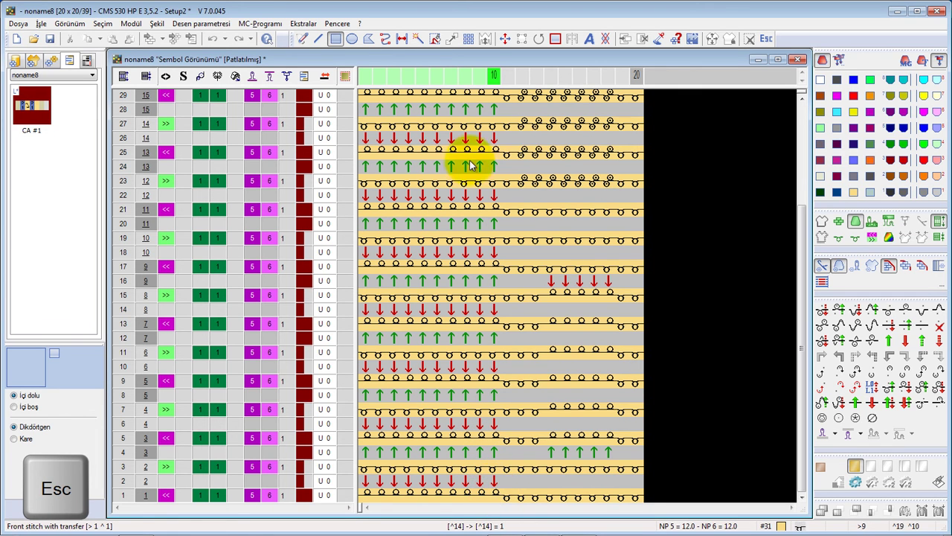
Compare the stitches and transfers in columns 1 to 10 with those in columns 11 to 20, and reload the base pattern.
left_click_drag(493, 77, 364, 77)
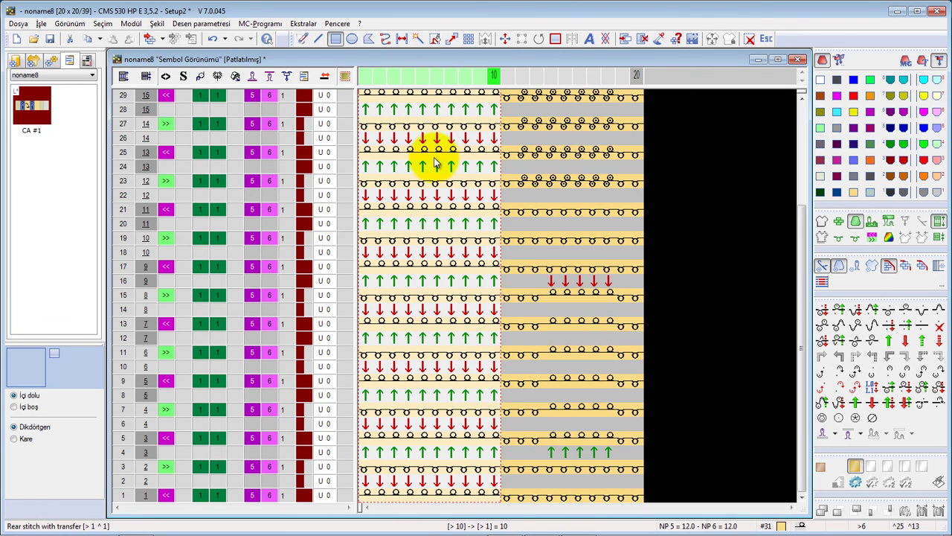
left_click_drag(505, 77, 632, 75)
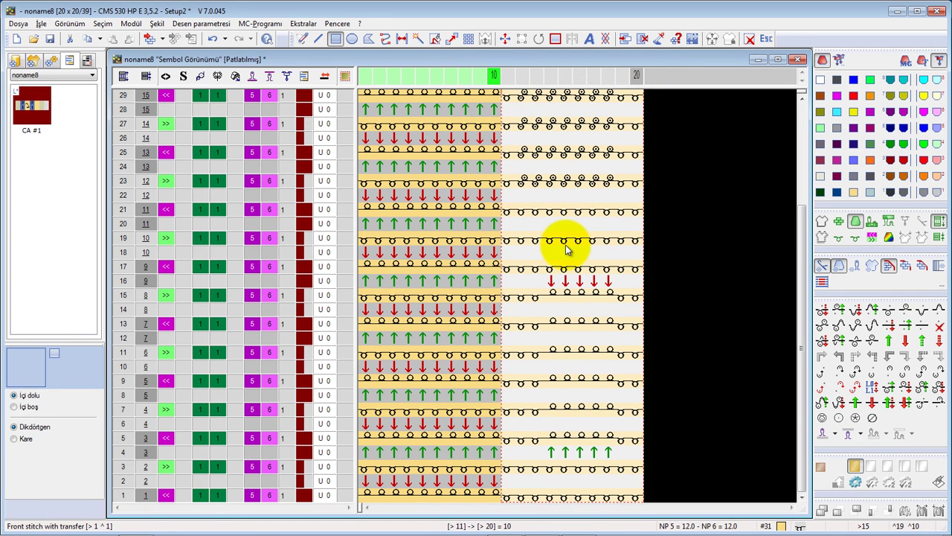
scroll(566, 248, "up", 3)
key("minus")
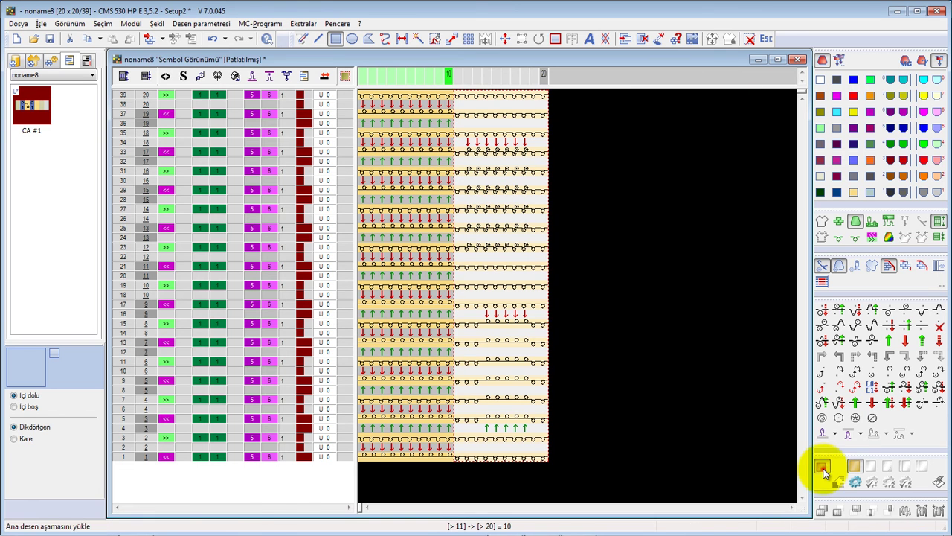
left_click(821, 468)
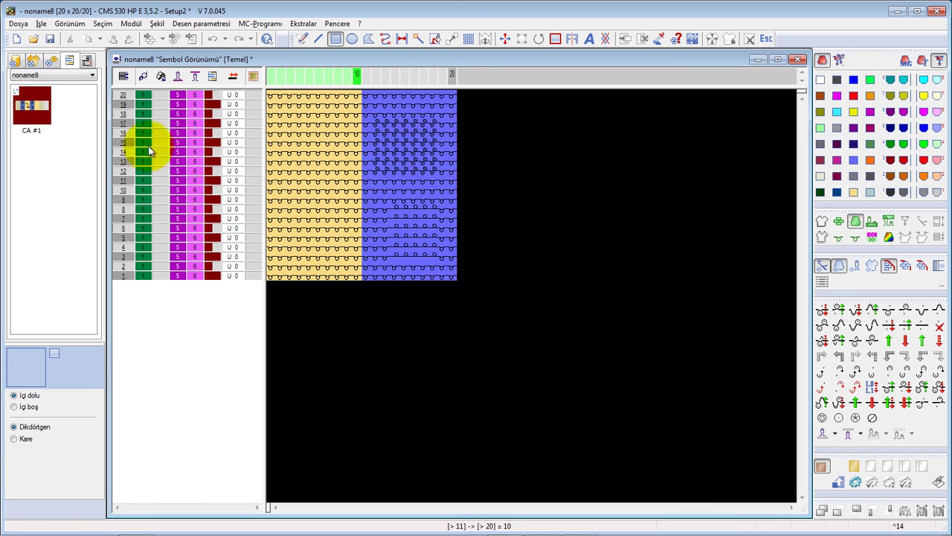
Open CA #1 in the colour arrangement editor and place its window so it can be compared with the pattern.
double_click(26, 104)
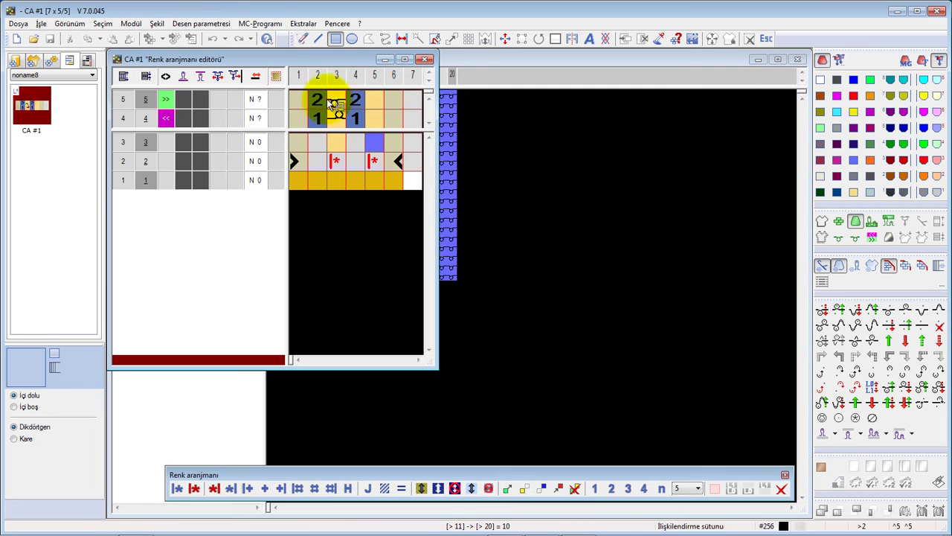
key("Escape")
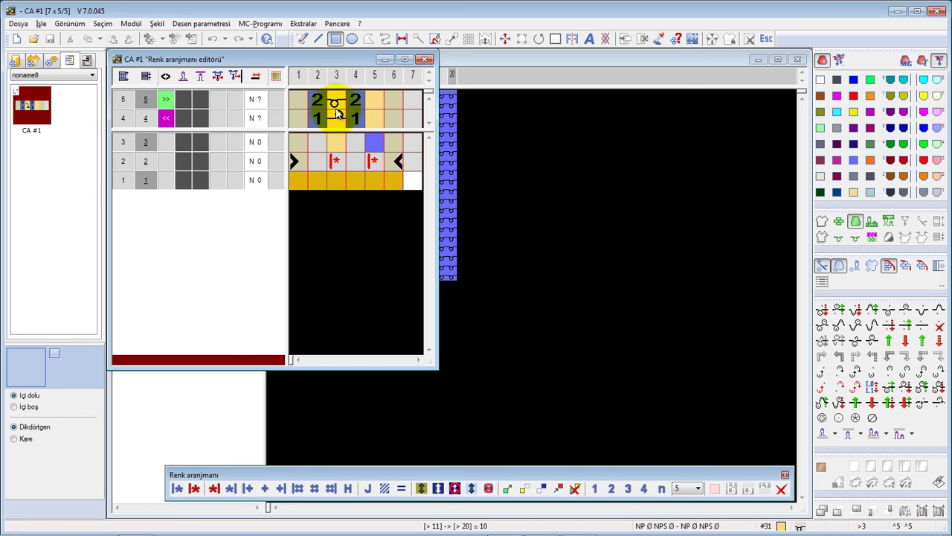
left_click(321, 62)
left_click_drag(322, 63, 389, 218)
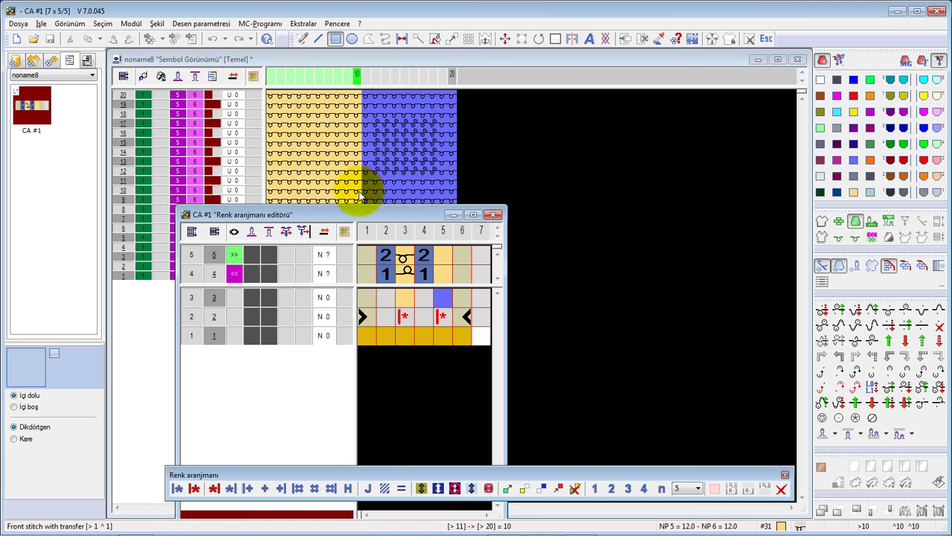
left_click_drag(358, 213, 323, 213)
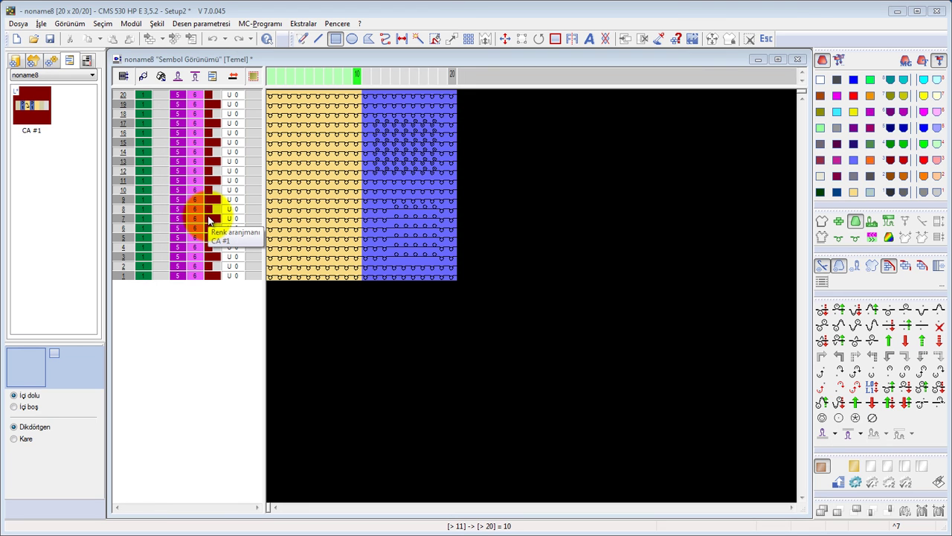
Reopen CA #1 for editing and insert a copy of rows 4 and 5 including their control columns.
double_click(30, 103)
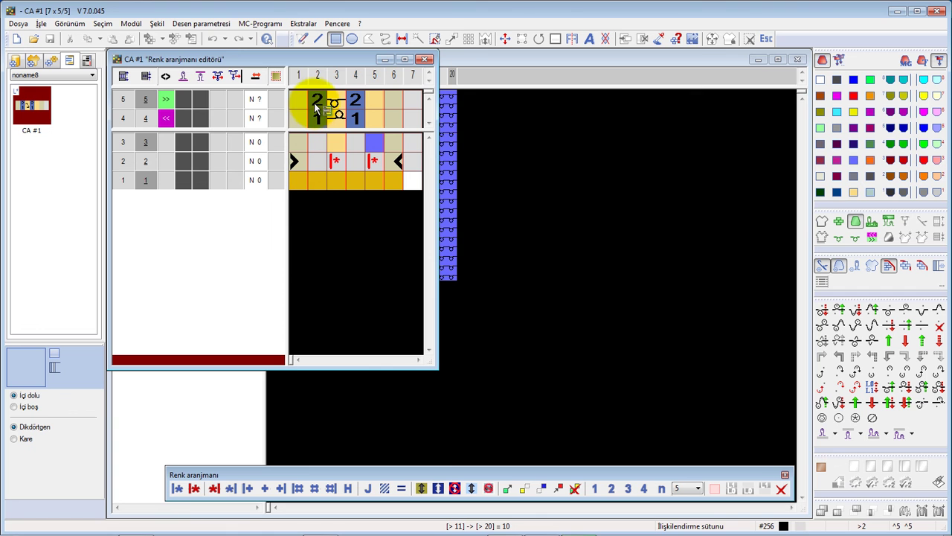
left_click_drag(318, 58, 505, 121)
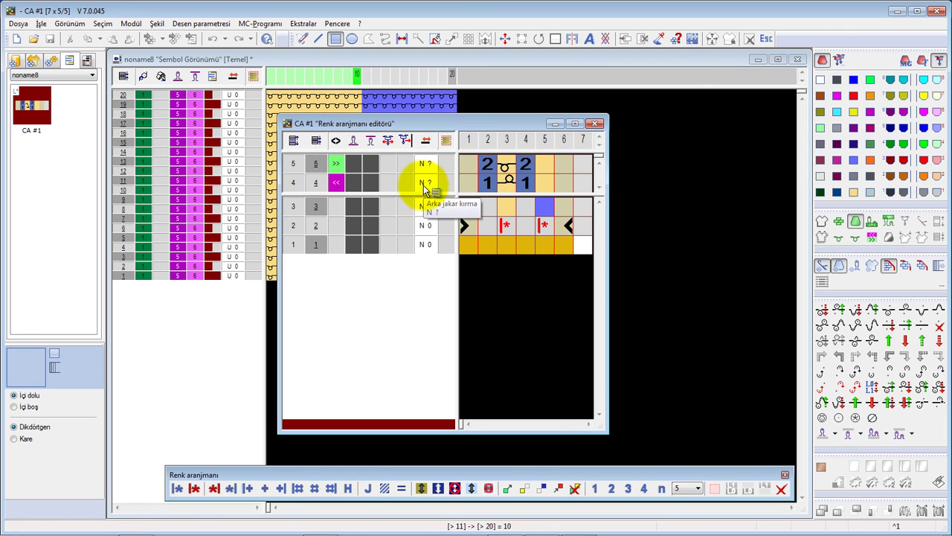
key("Escape")
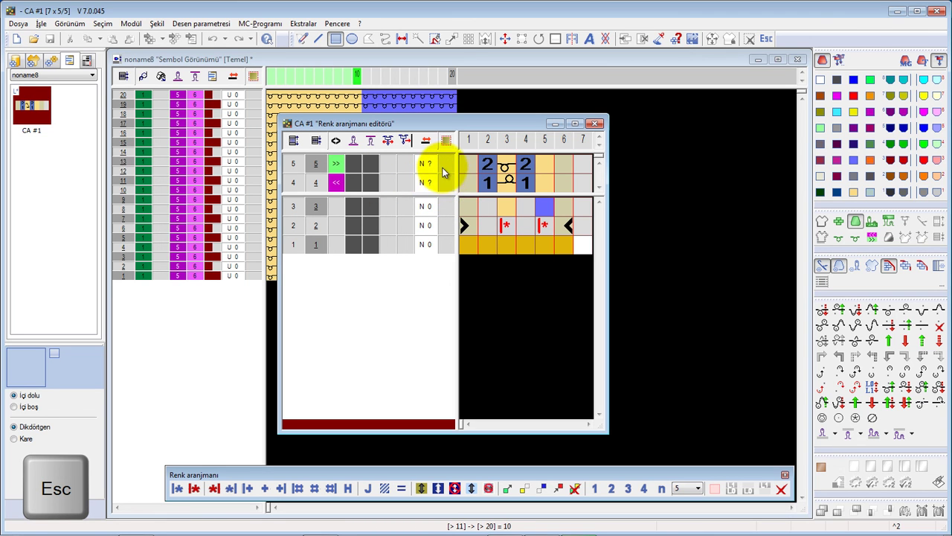
left_click(443, 166)
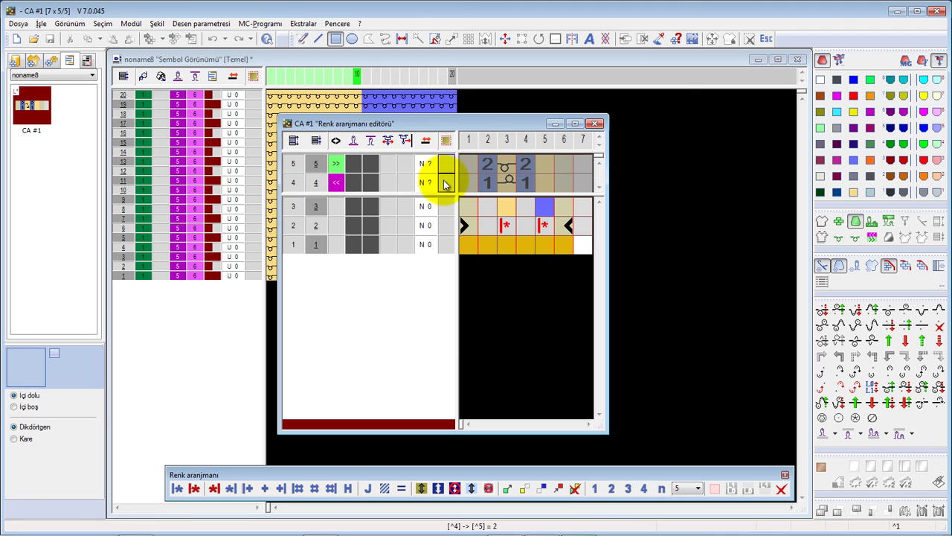
left_click(443, 183, "shift")
key("Insert")
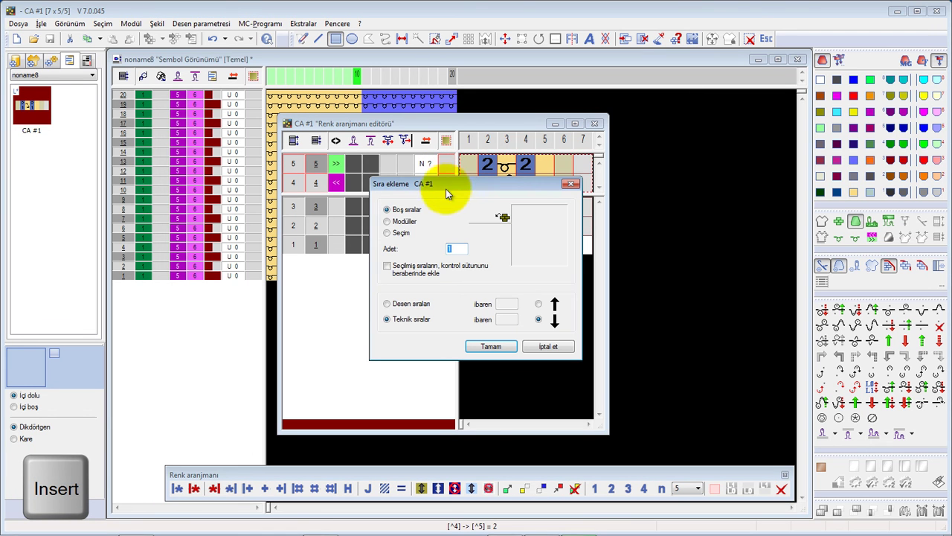
left_click(387, 232)
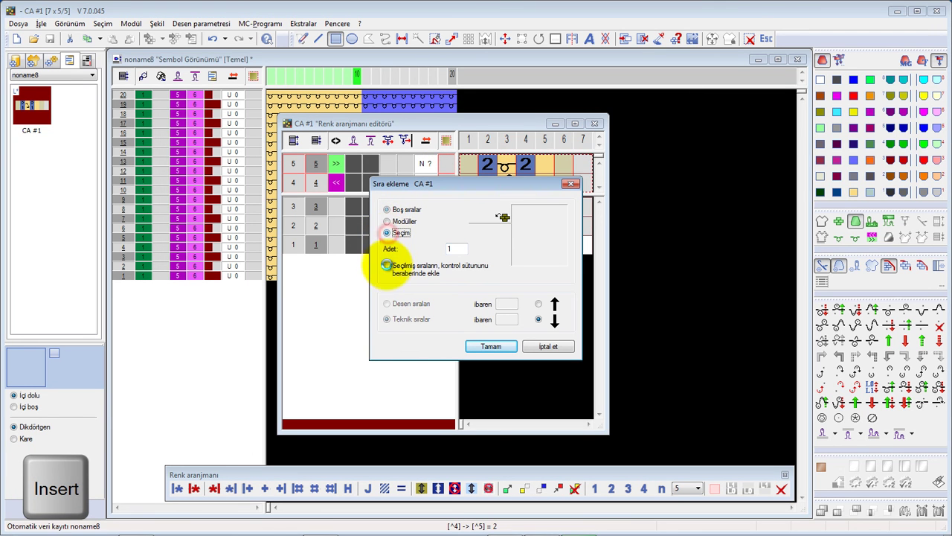
left_click(386, 266)
left_click(485, 348)
left_click(494, 261)
key("ctrl+d")
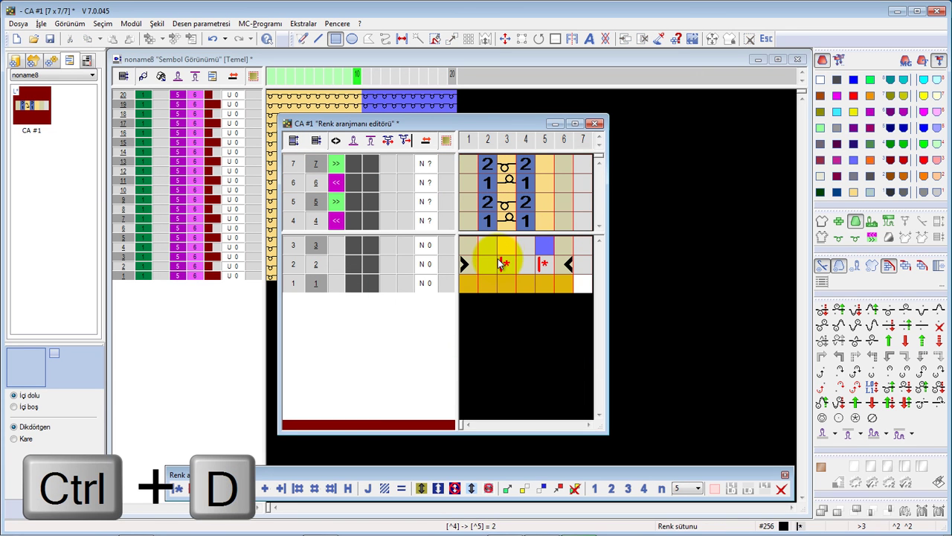
Place association number 3 in columns 2 and 4 of row 6, and number 4 in columns 2 and 4 of row 7.
left_click(497, 442)
left_click(579, 443)
left_click(627, 488)
left_click(487, 182)
left_click(525, 182)
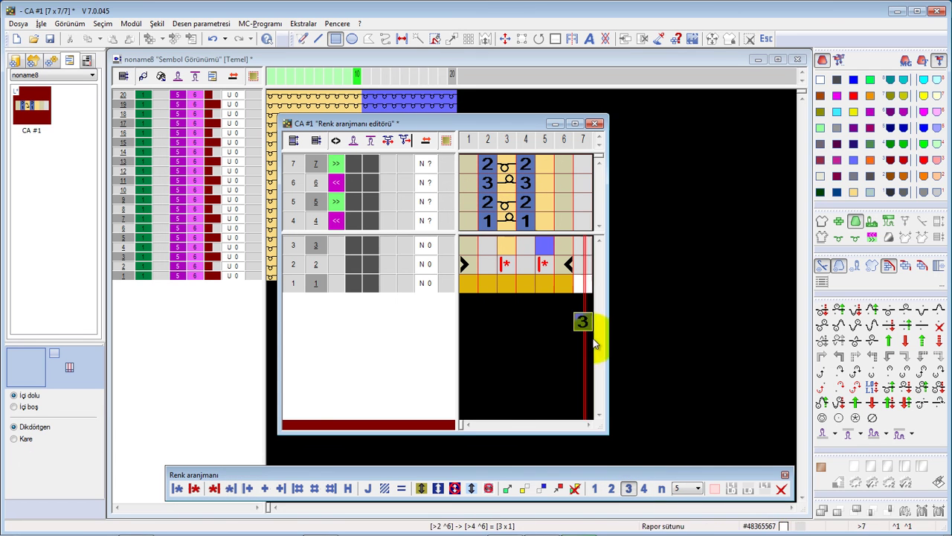
left_click(644, 488)
left_click(486, 164)
left_click(525, 165)
In column 3, set row 5 to rear stitch and row 6 to front stitch with transfer, and close the editor accepting the changes.
left_click(505, 221)
key("F5")
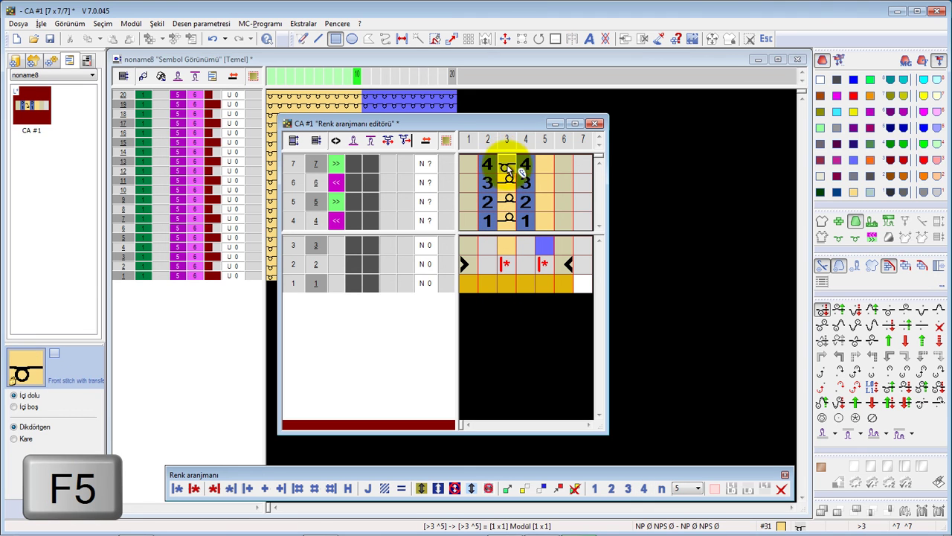
key("Escape")
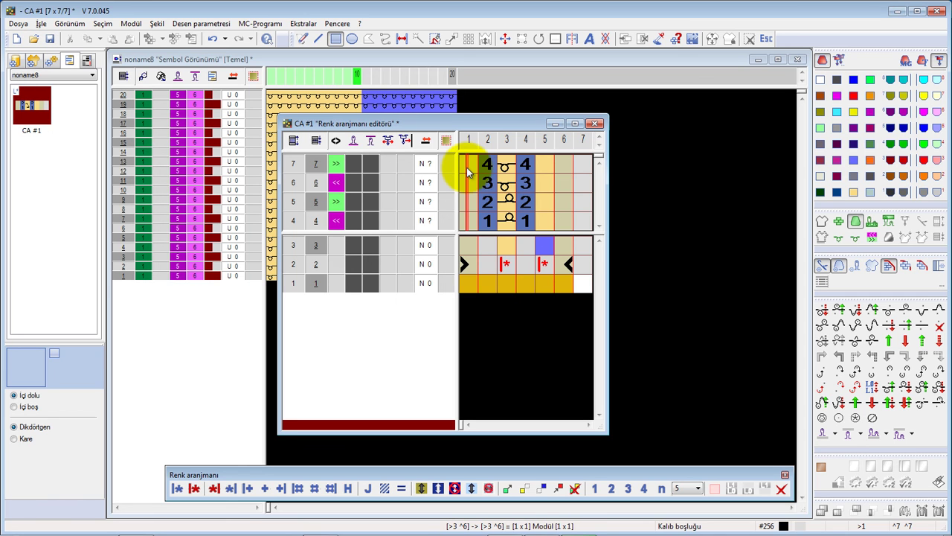
left_click(596, 124)
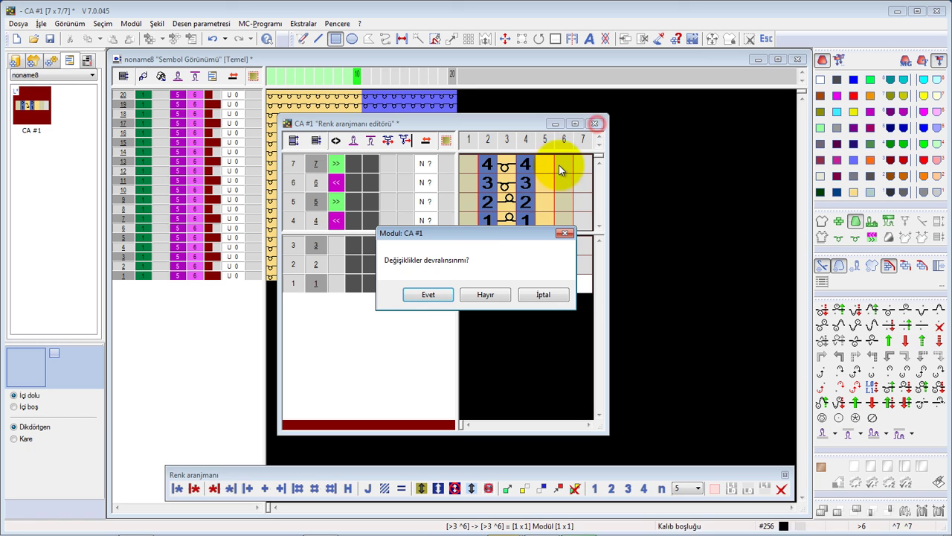
left_click(419, 295)
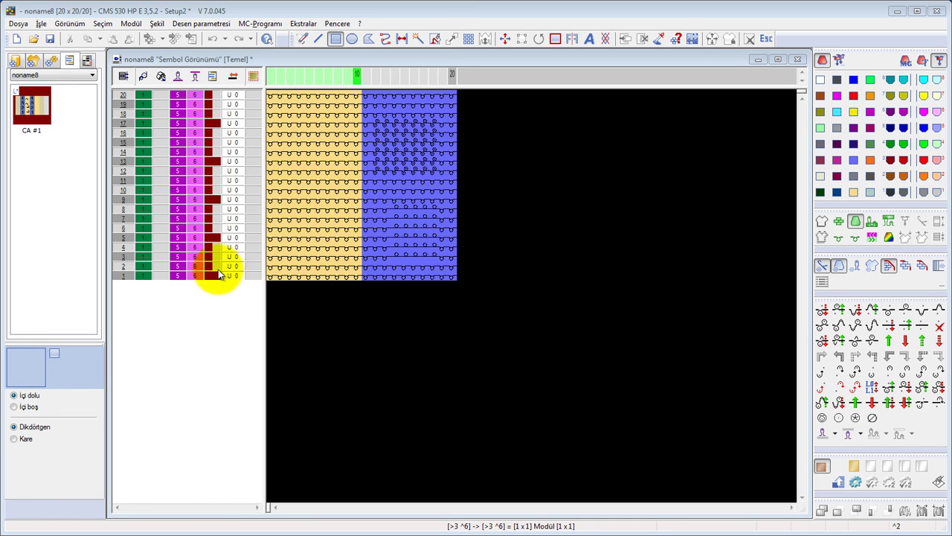
Select pattern rows 1 to 4 to inspect the rows covered by one colour arrangement repeat, and clear the selection.
left_click_drag(249, 276, 254, 252)
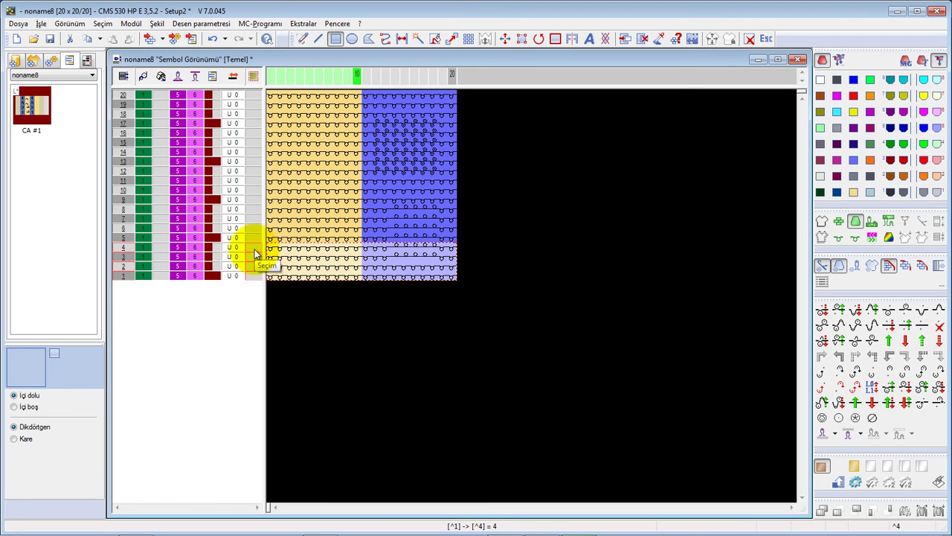
left_click(816, 320)
left_click(339, 250)
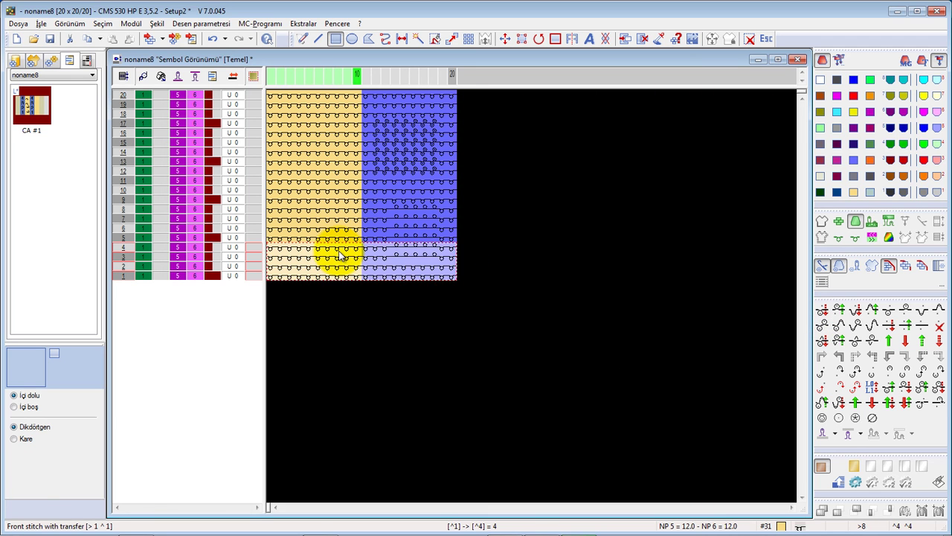
key("ctrl+d")
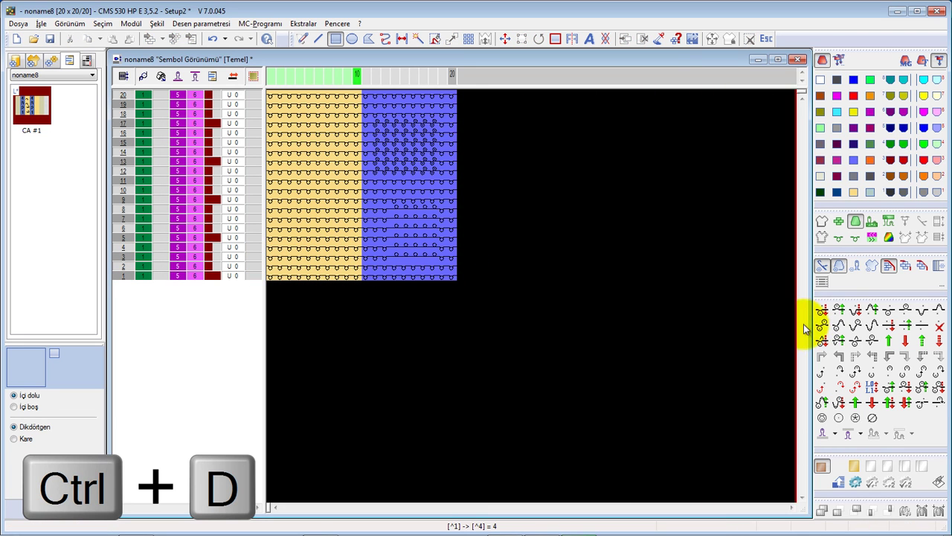
Flood-fill the yellow area in columns 1 to 10 with Float using the magic wand, and expand the pattern with its colour arrangement.
left_click(923, 328)
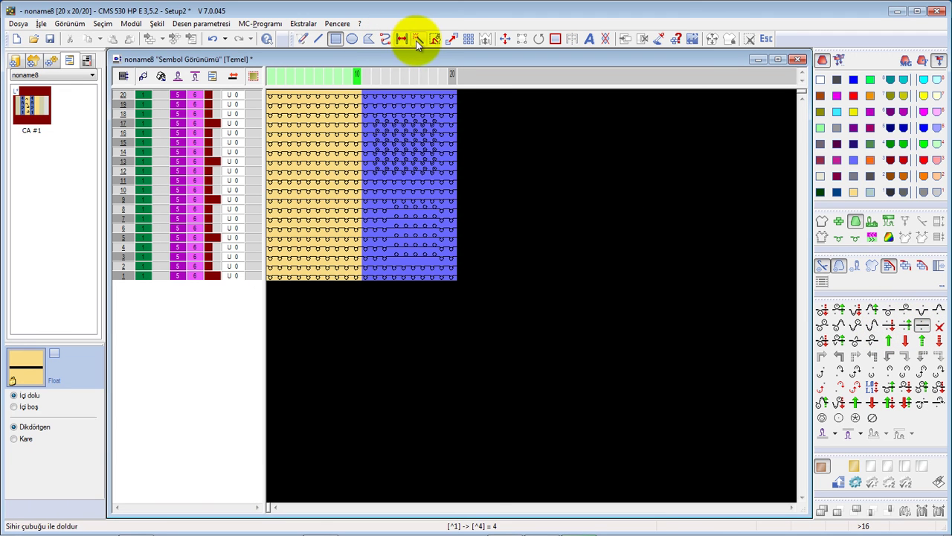
left_click(418, 44)
left_click(301, 140)
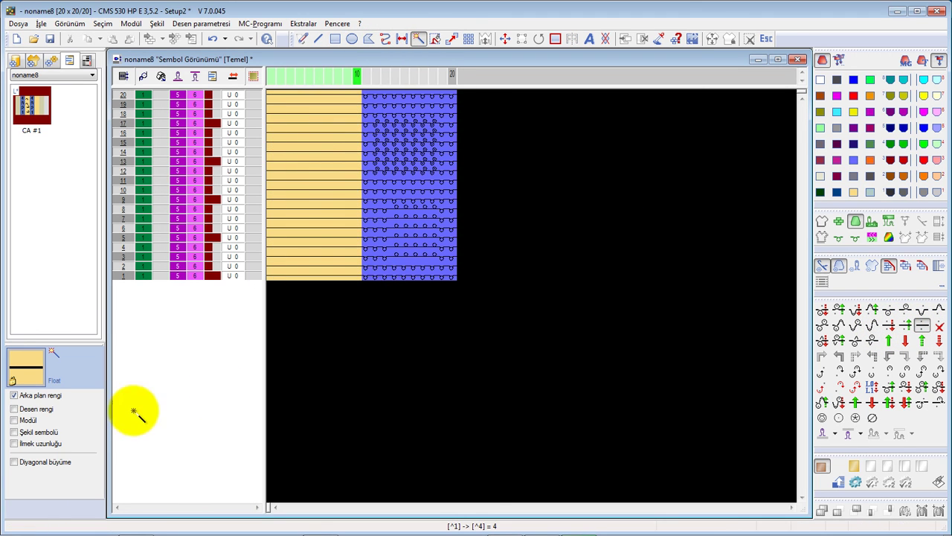
left_click(837, 481)
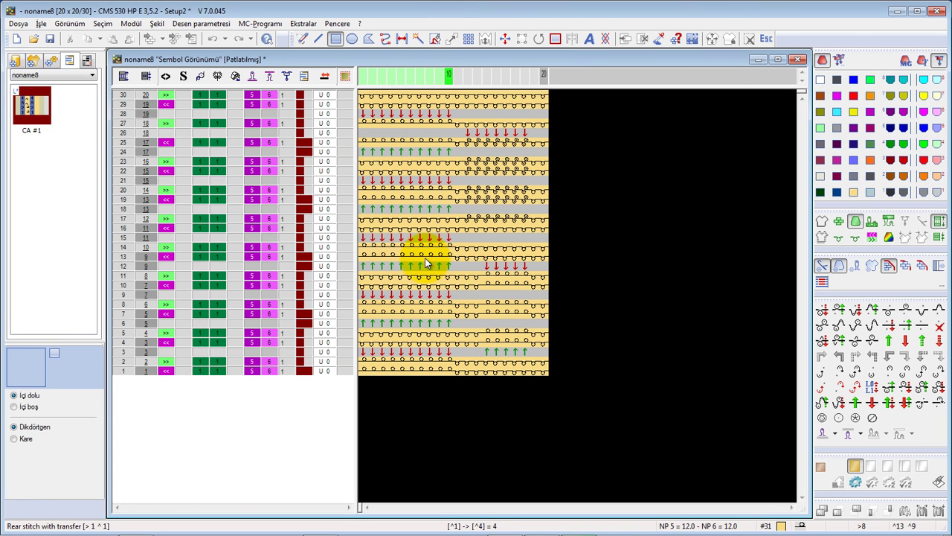
Review the row sequence of CA #1, close its editor, and examine the stitches and transfers in the expanded pattern at closer range.
double_click(29, 108)
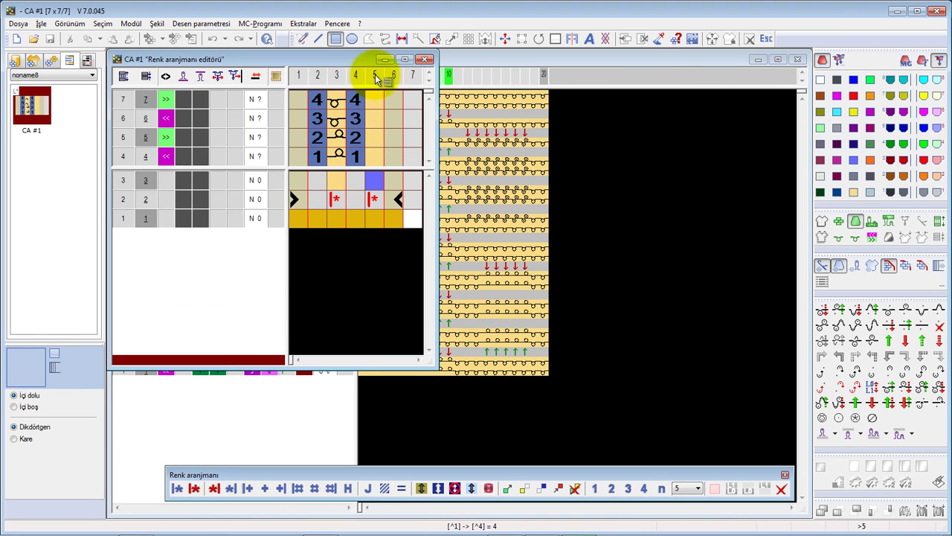
left_click(422, 60)
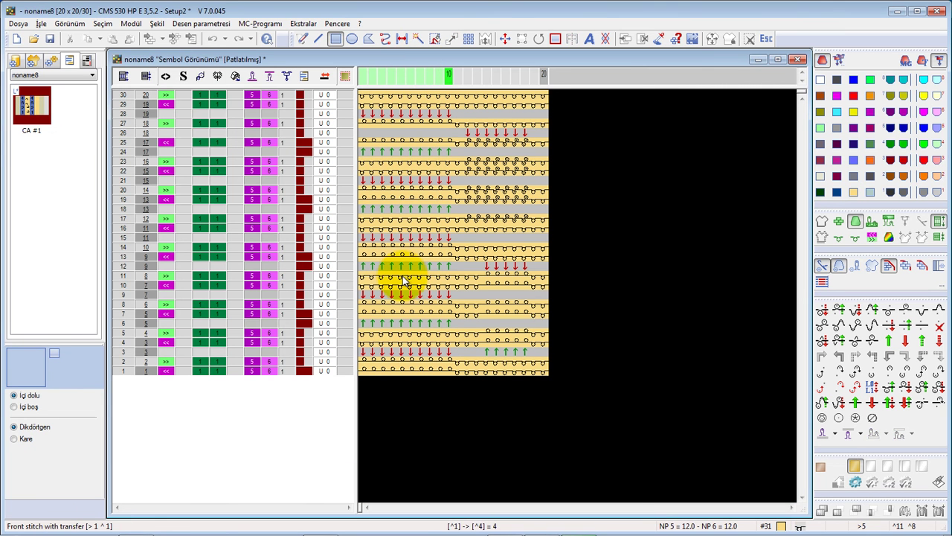
scroll(403, 281, "up", 1, "ctrl")
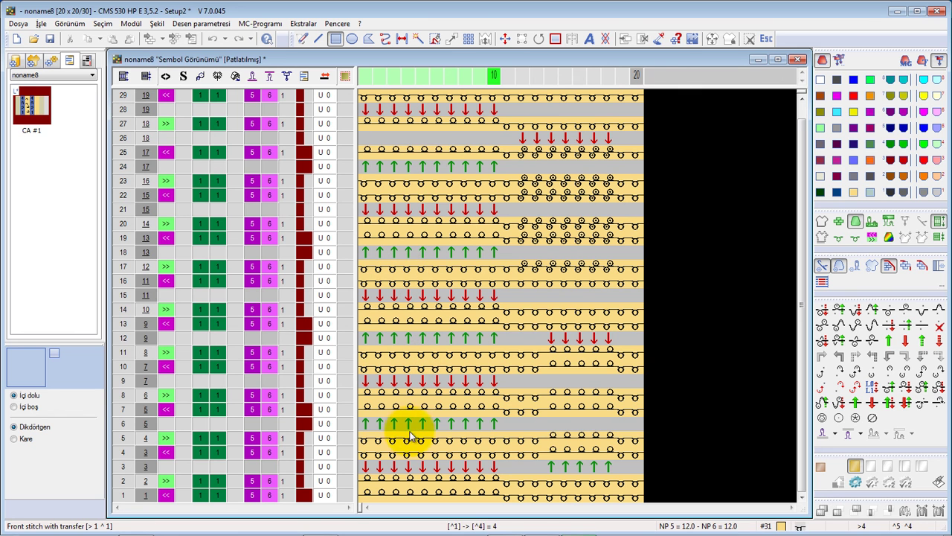
scroll(423, 149, "up", 1)
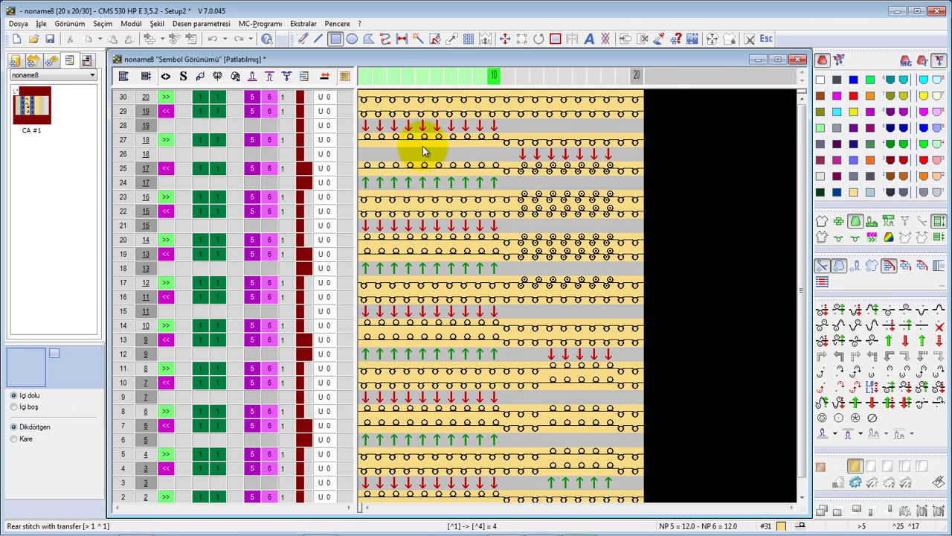